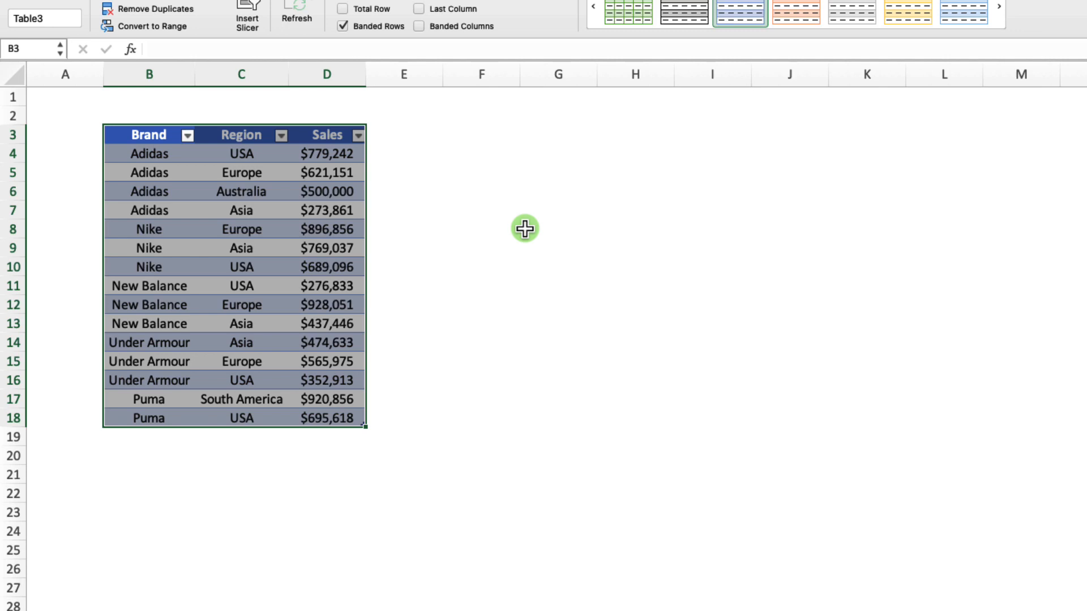
Apply the plain table style without colours or borders to the brand, region and sales table.
click(593, 8)
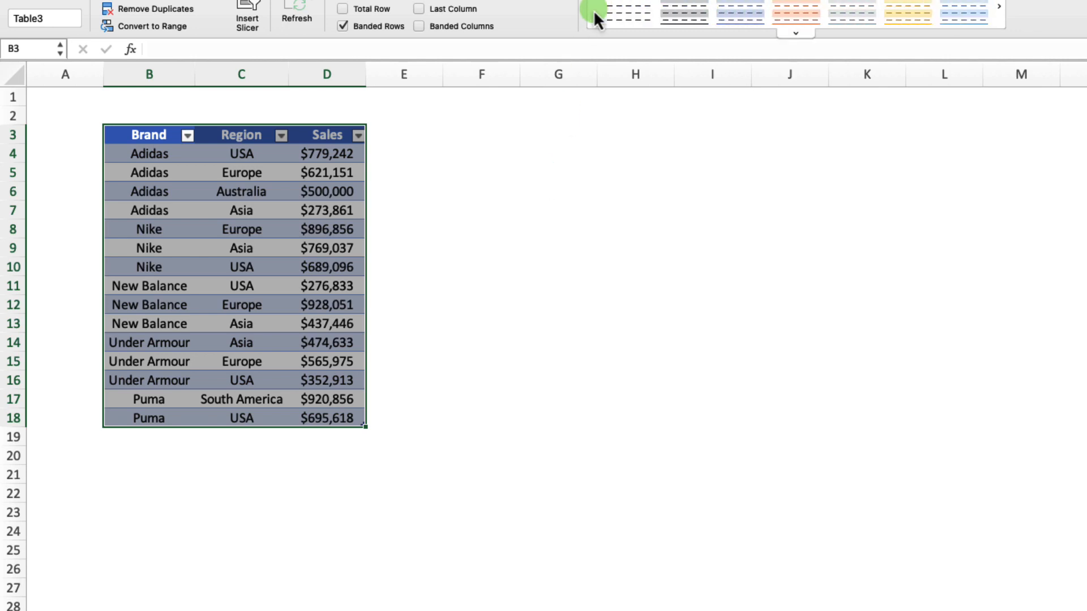
click(603, 13)
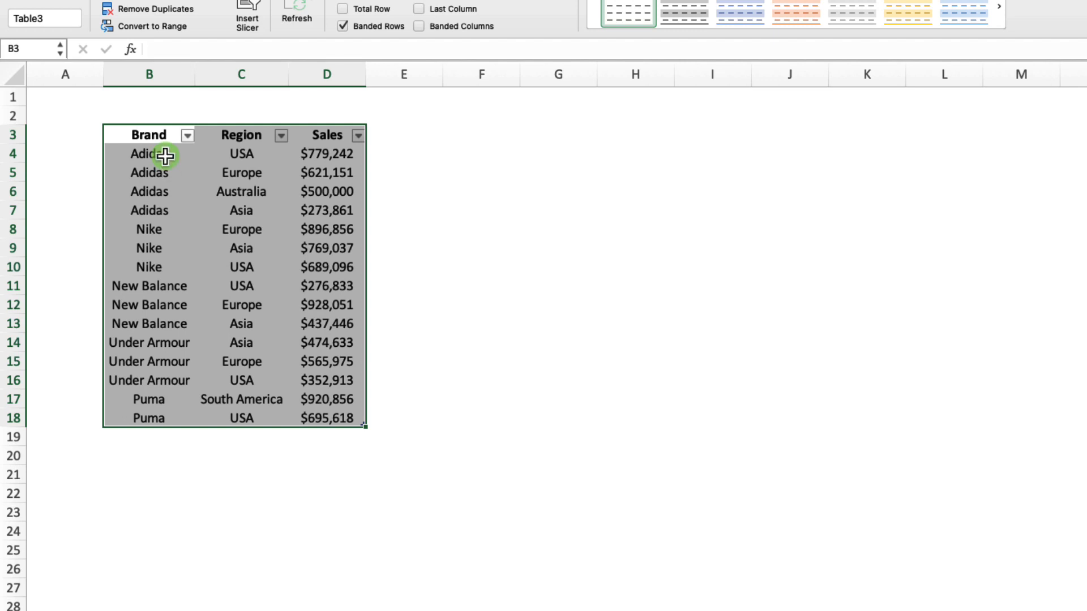
Enter the formula =FILTER(Table3[[Region]:[Sales]],Table3[Brand]=F1,"Not Found") in cell F4.
click(482, 148)
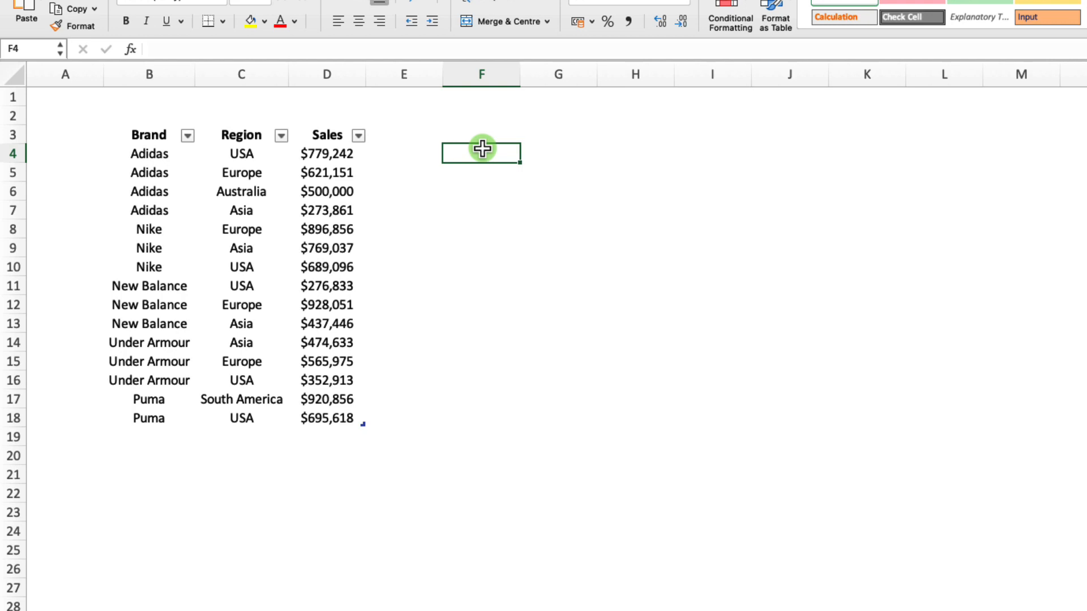
text(=filter)
key(Tab)
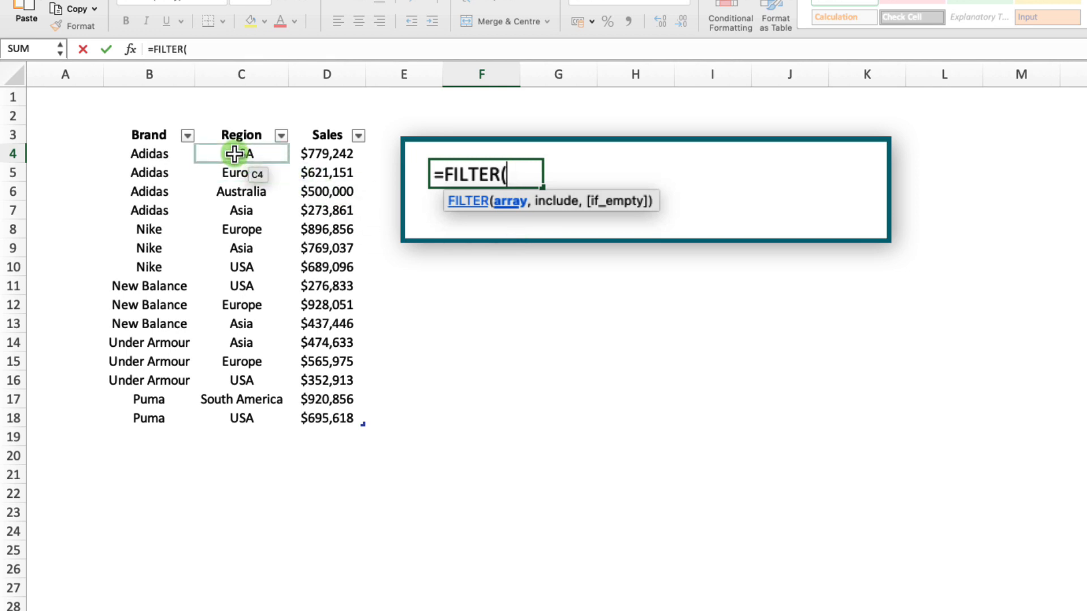
drag(234, 153, 337, 416)
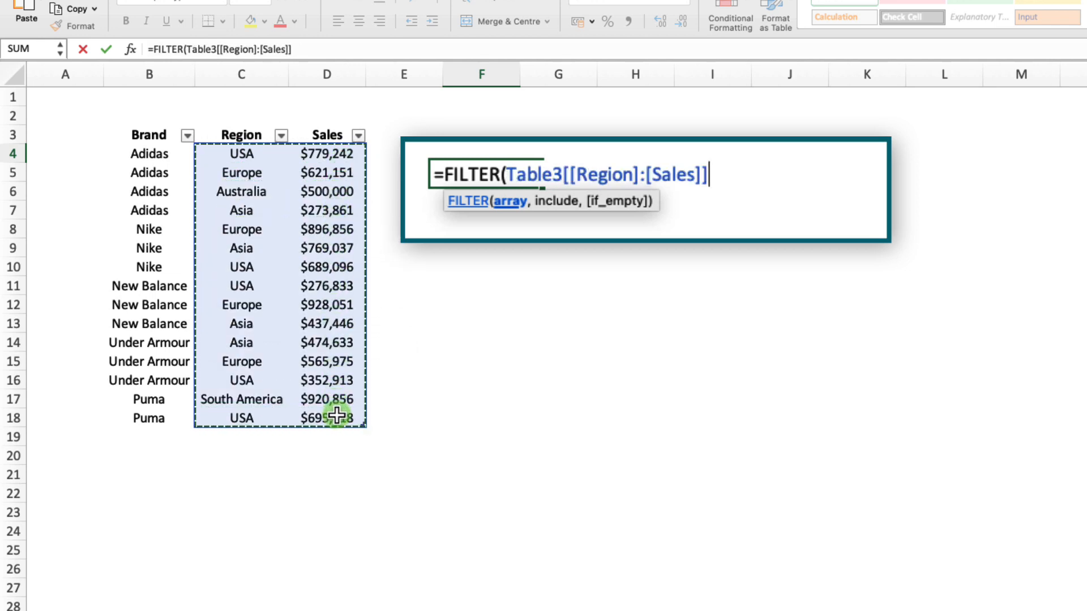
text(,)
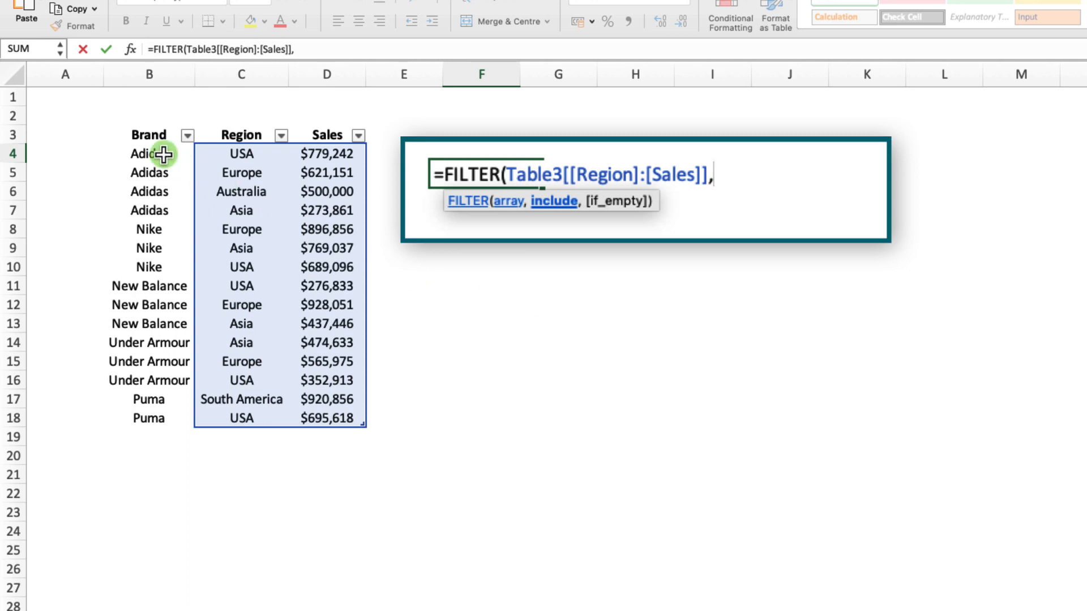
drag(164, 155, 180, 411)
text(=)
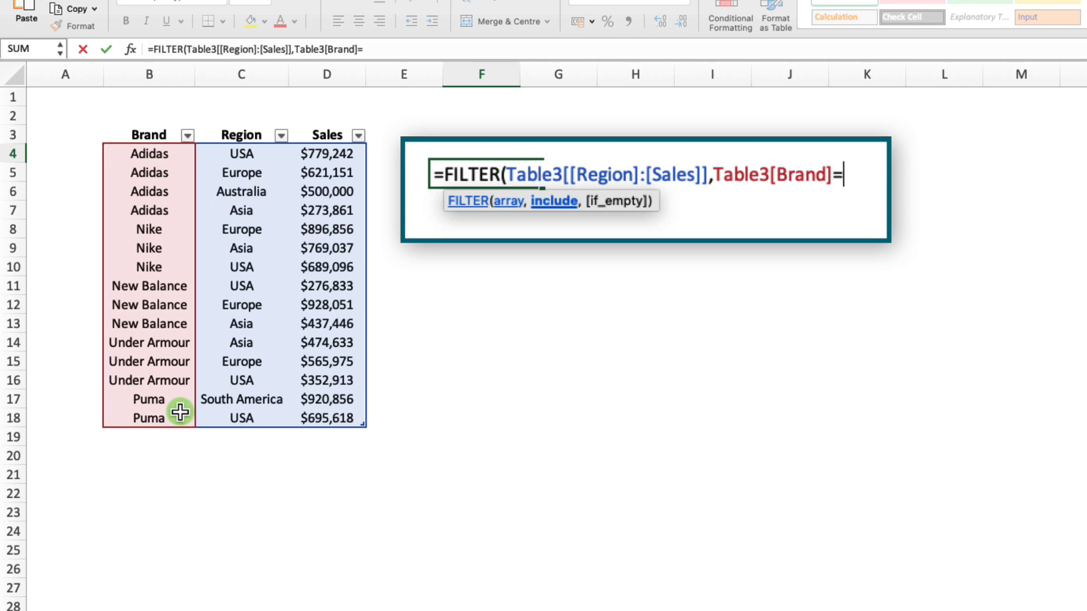
click(490, 99)
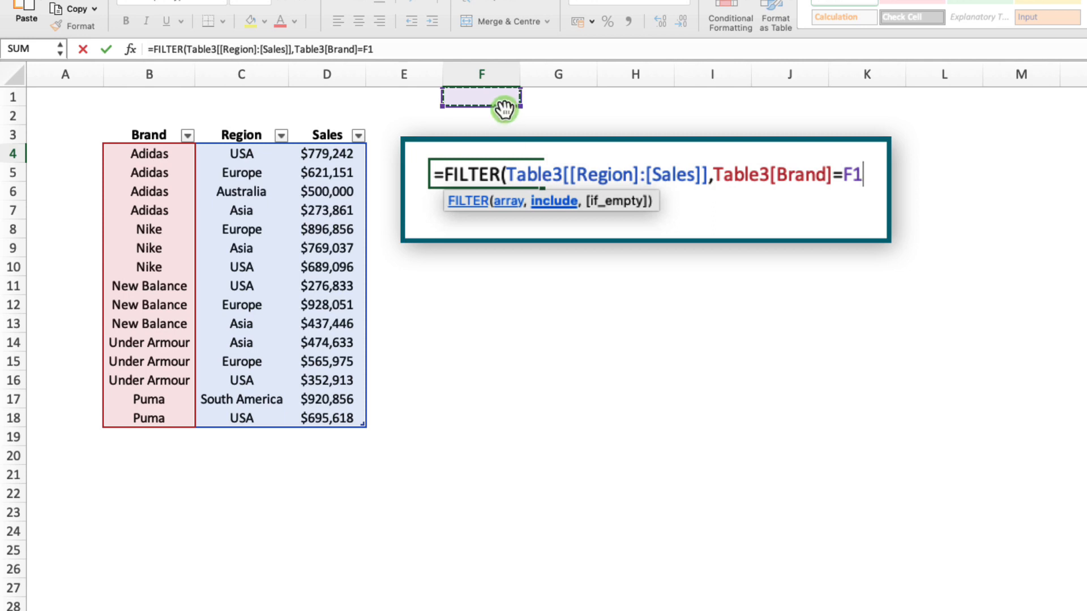
text(,)
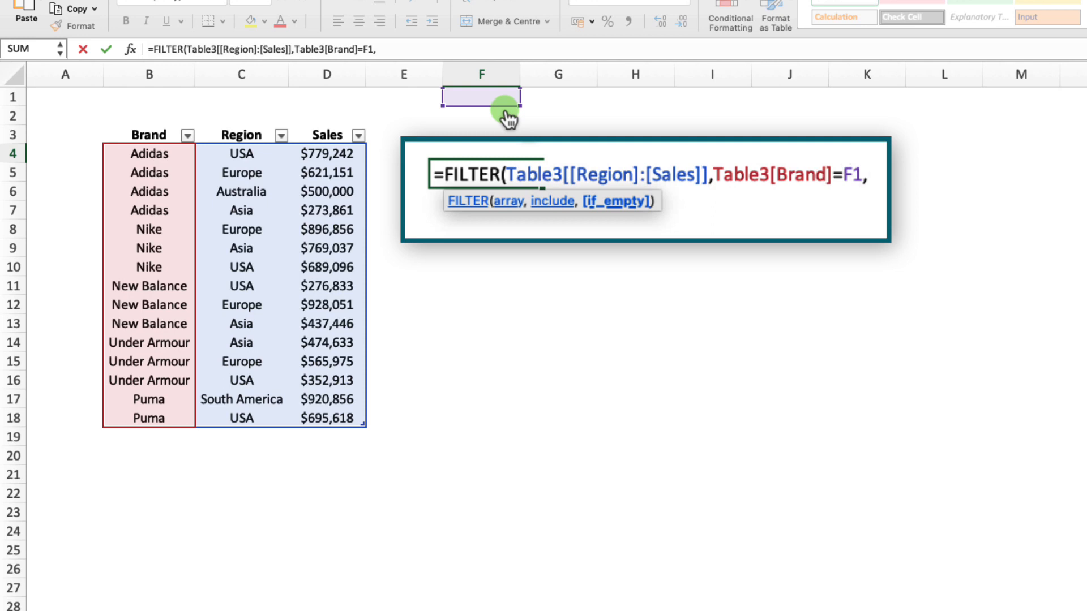
text("Not Found"))
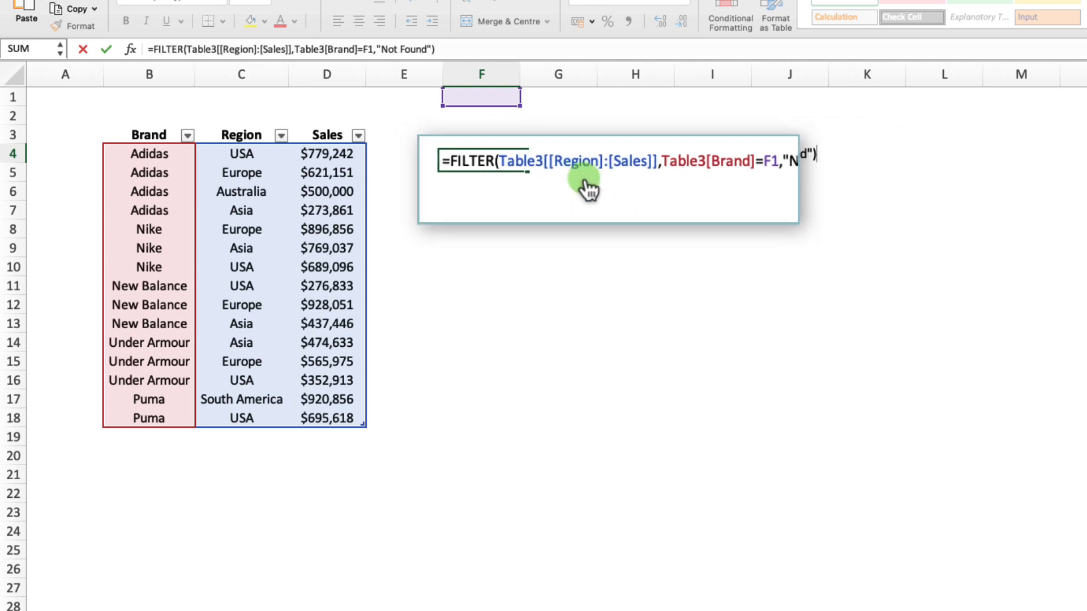
key(Return)
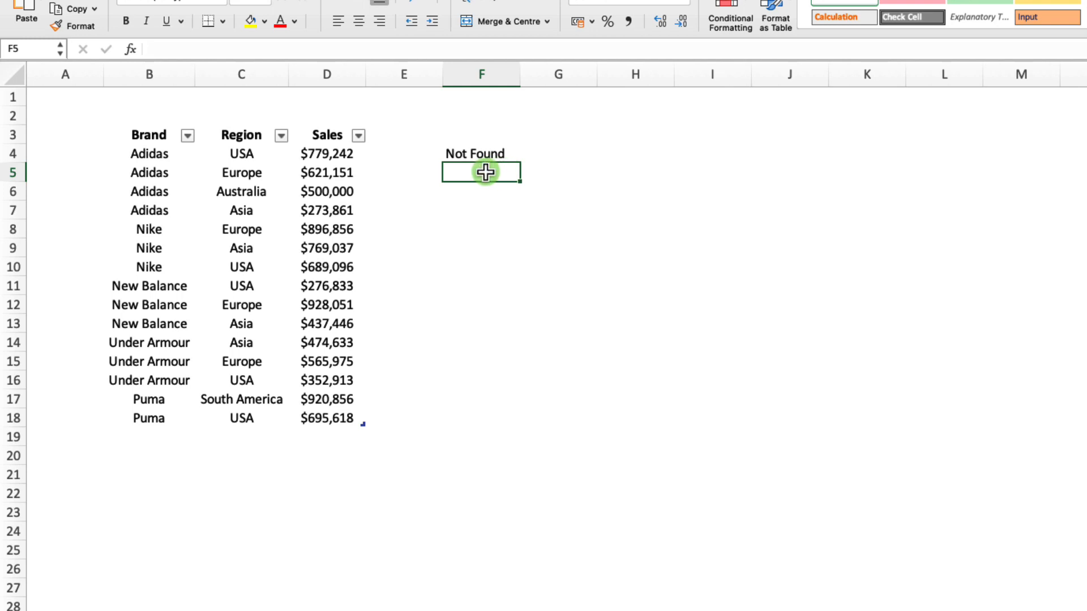
Enter Nike in cell F1 as the brand criterion for the FILTER formula.
click(488, 97)
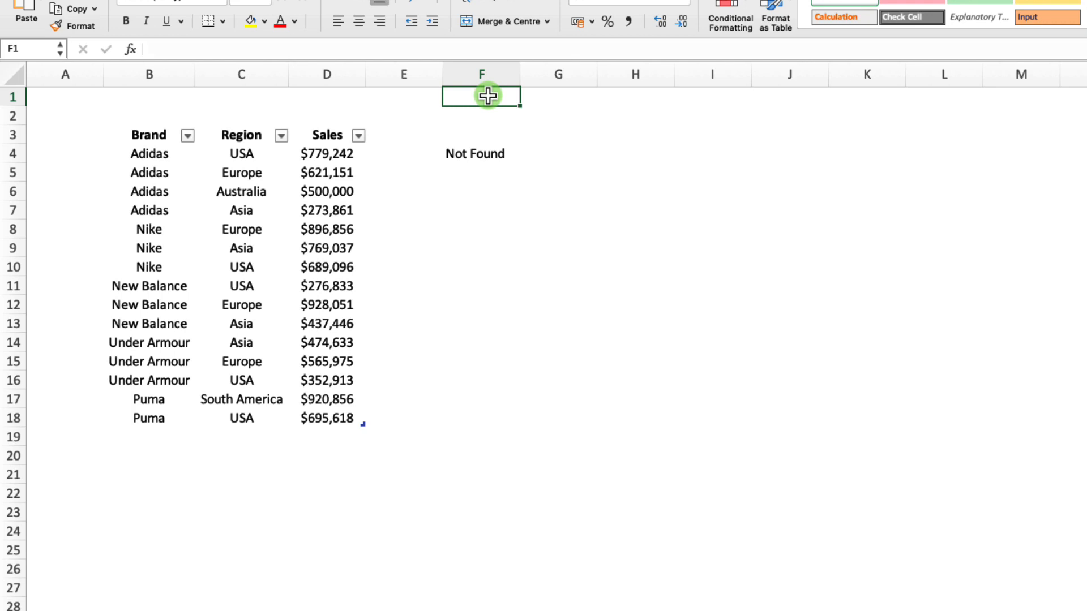
text(Nike)
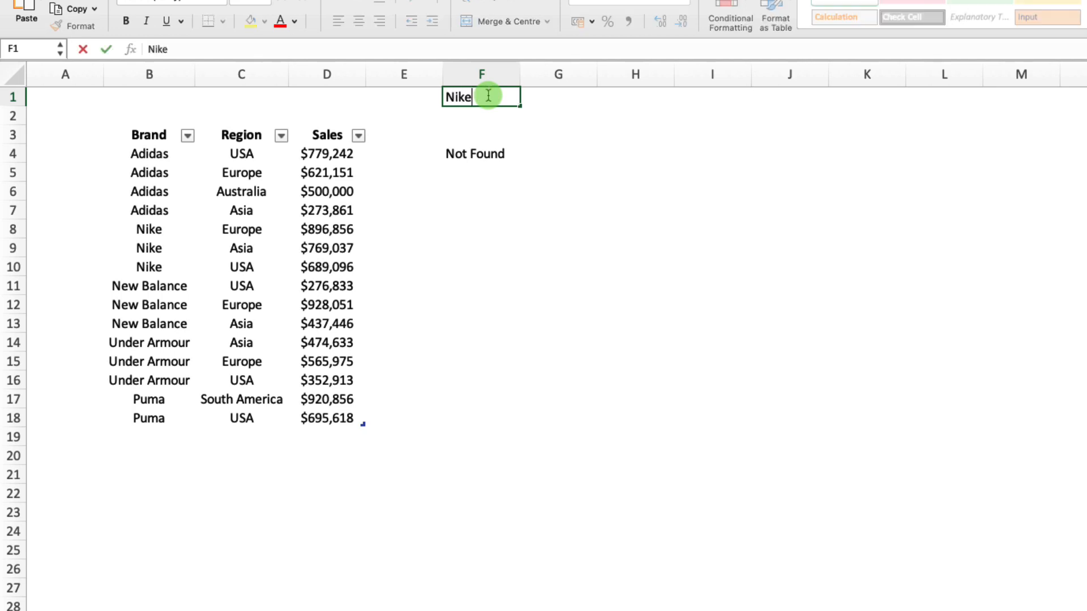
key(Return)
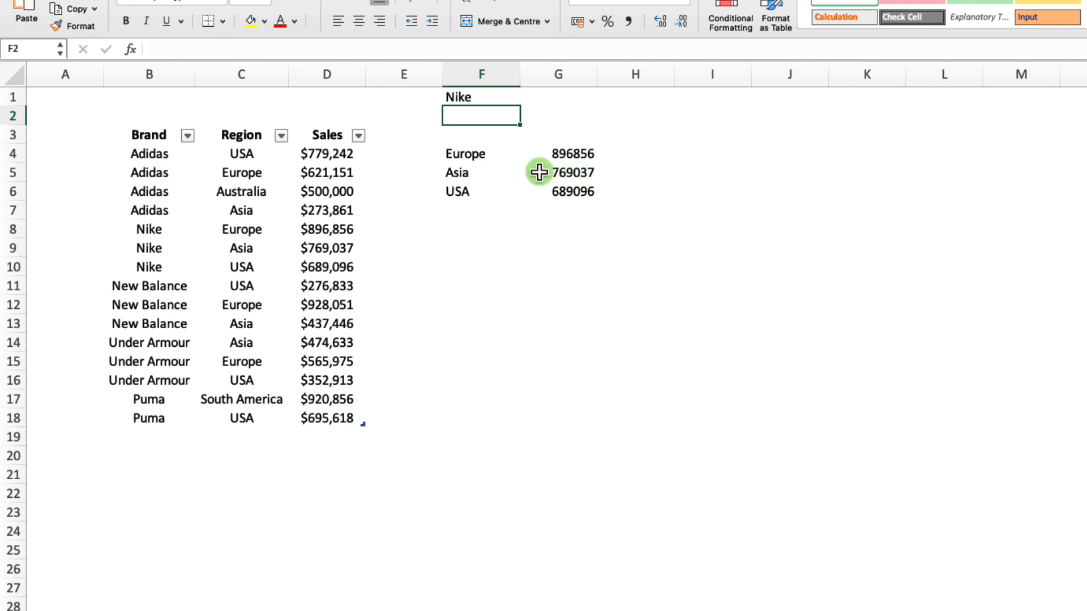
Copy the currency formatting of sales cell D4 onto the range G4:G18.
click(325, 154)
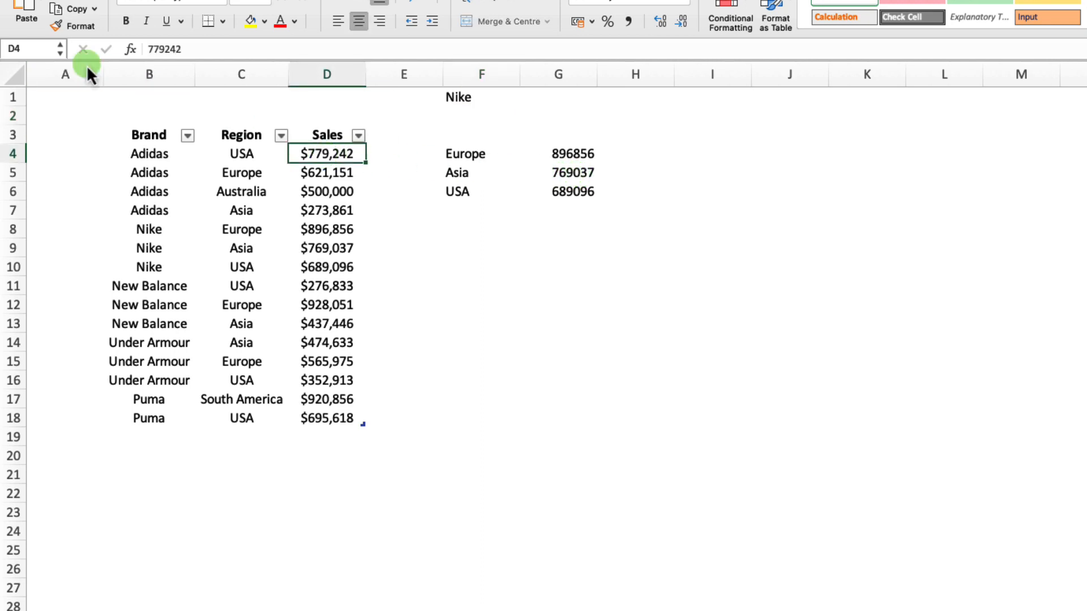
click(74, 26)
mouse_move(573, 151)
mouse_down()
mouse_move(583, 170)
mouse_move(578, 316)
mouse_move(590, 422)
mouse_up()
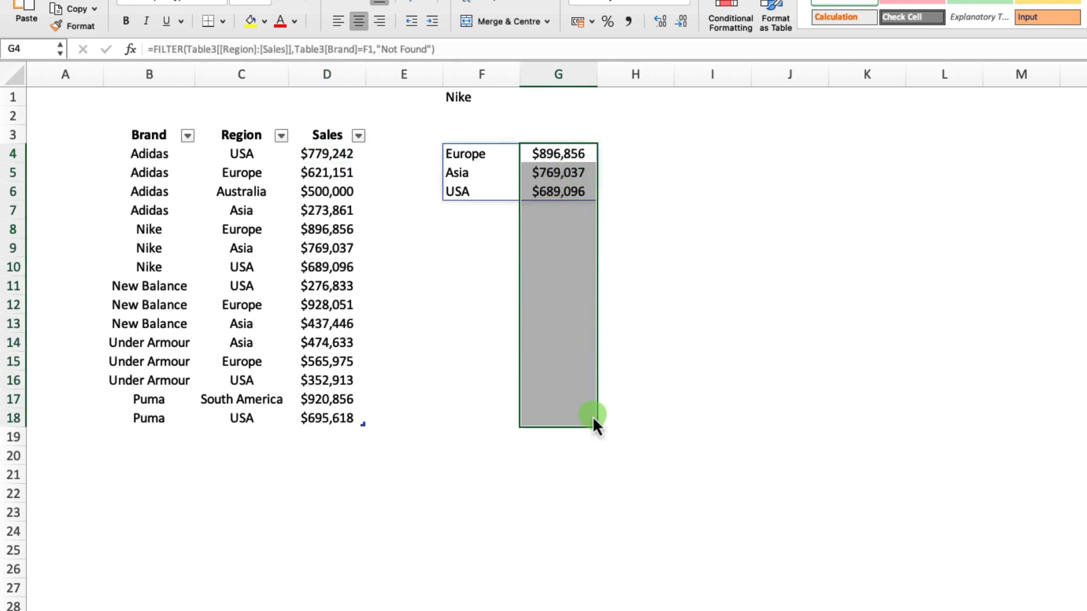
click(491, 253)
Examine the filtered regions and sales in cells F4 to G6 for Nike.
click(477, 155)
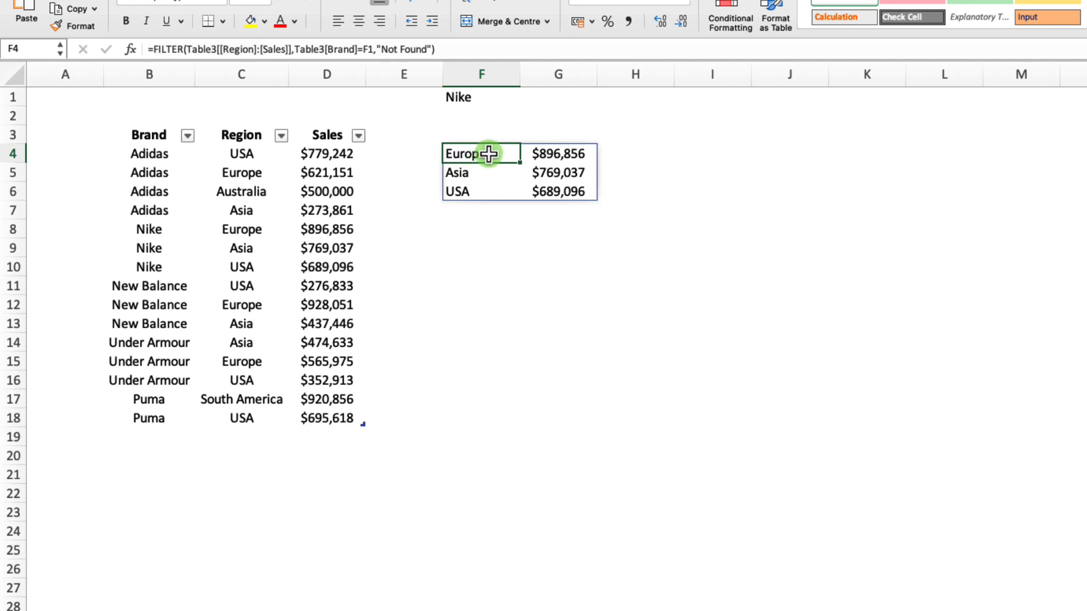
click(558, 153)
click(497, 176)
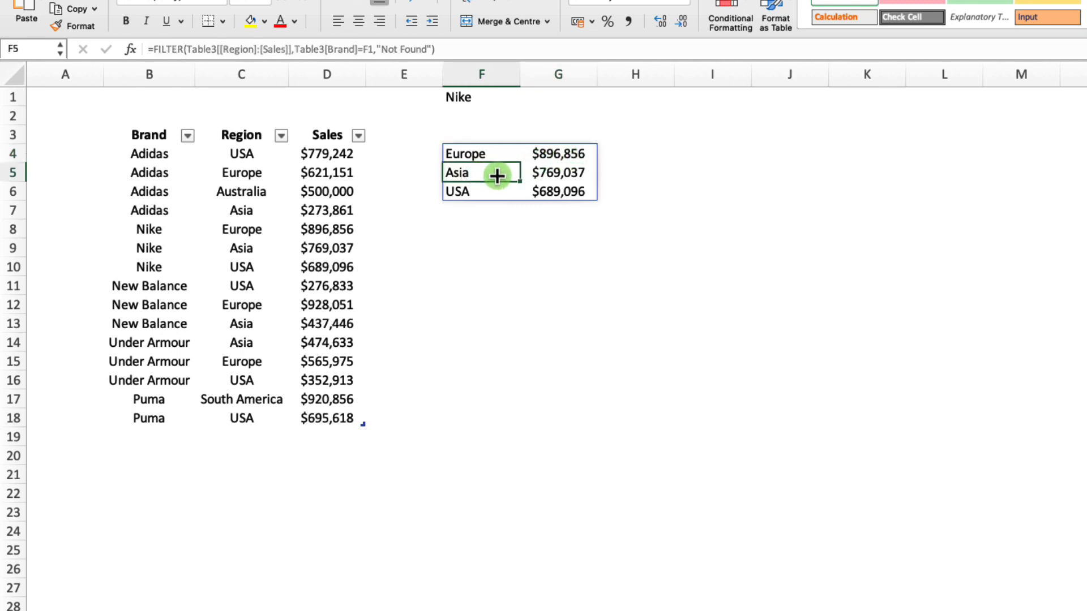
click(541, 175)
click(476, 192)
click(561, 192)
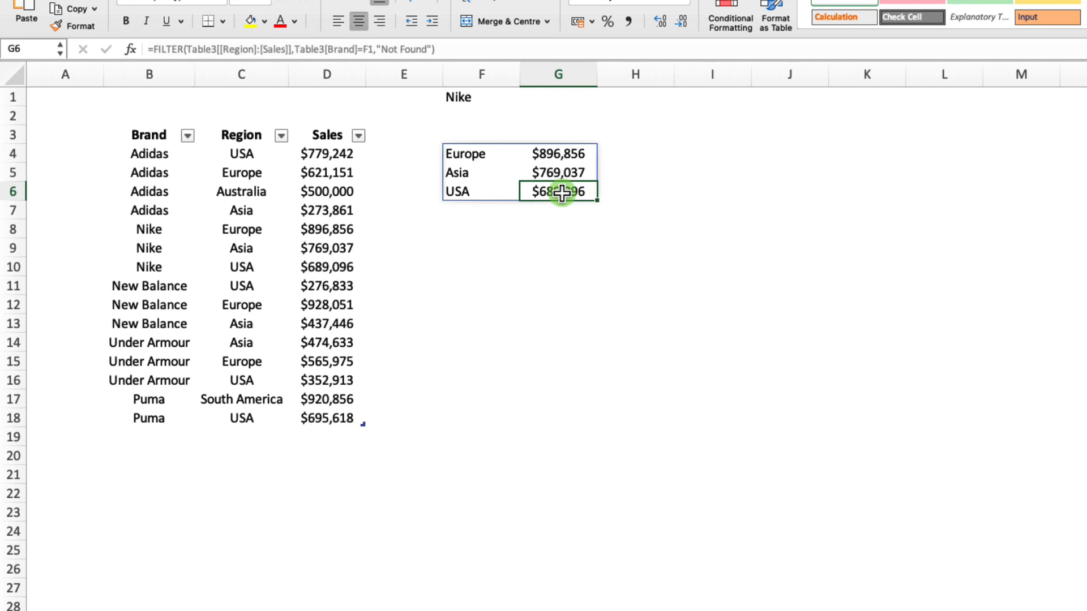
Set the brand in cell F1 to Puma and check the filtered regions and sales starting at F4.
click(503, 93)
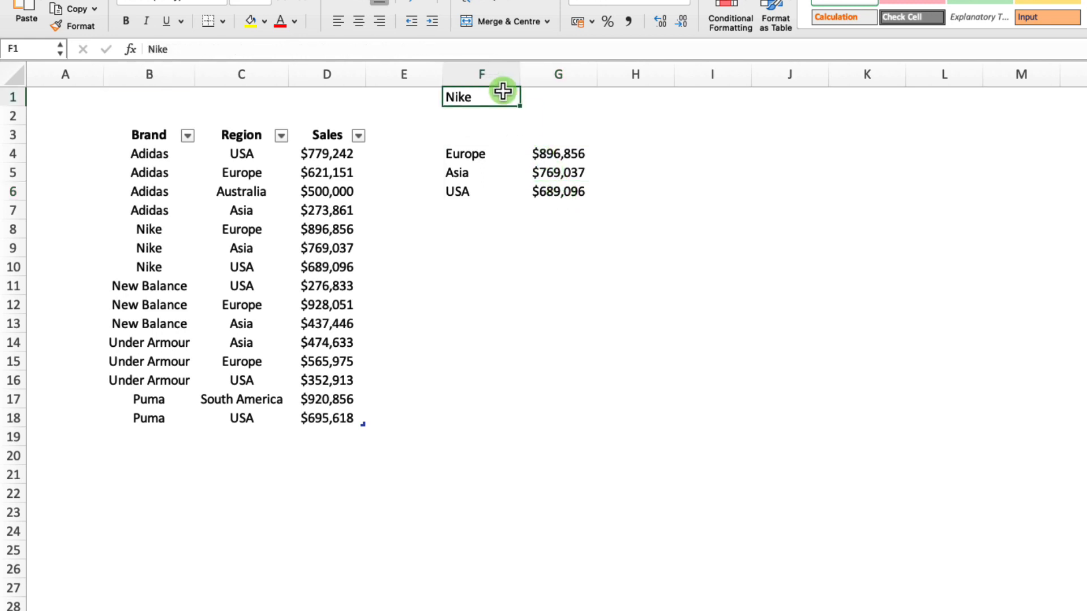
text(Puma)
key(Return)
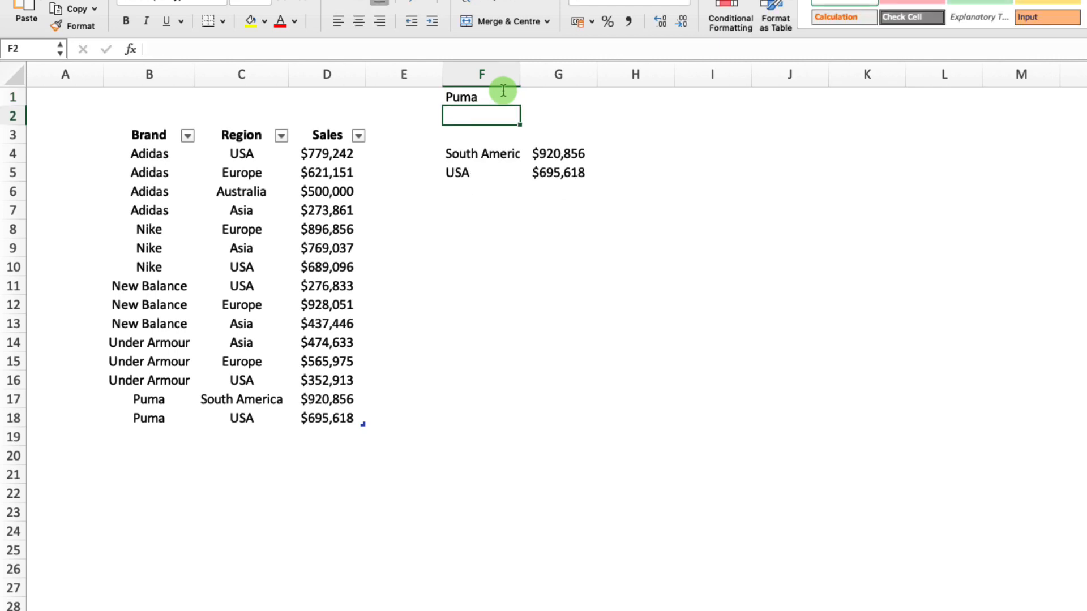
click(495, 208)
click(486, 156)
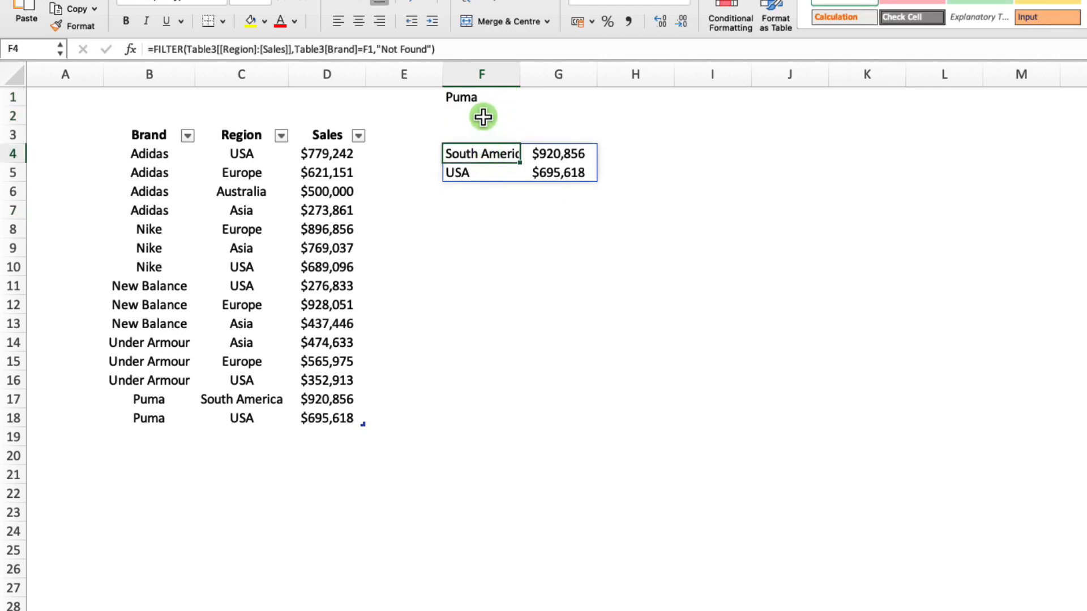
click(500, 174)
click(500, 151)
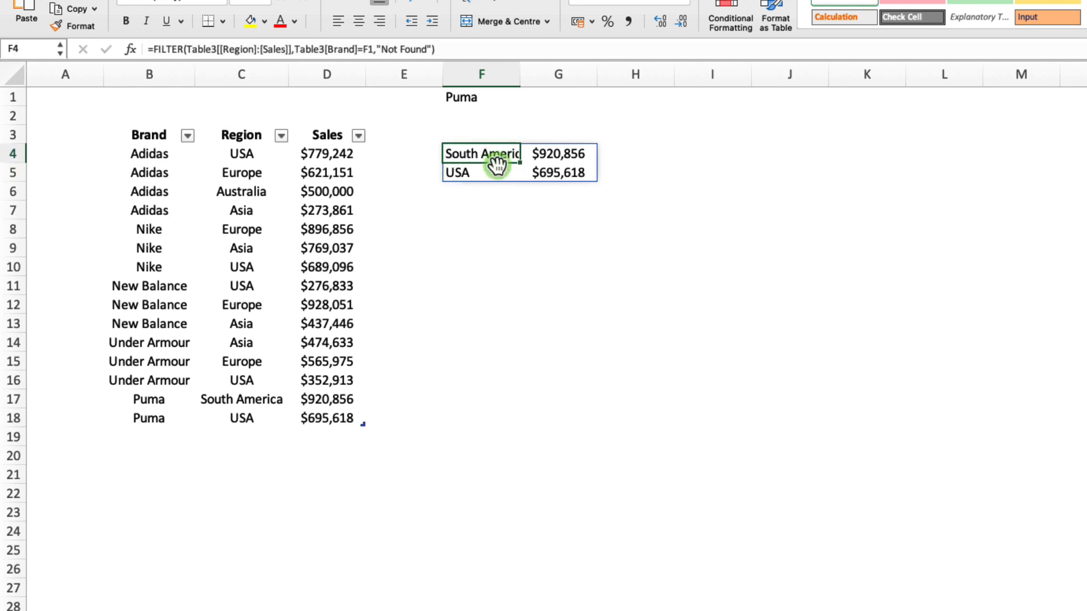
click(495, 207)
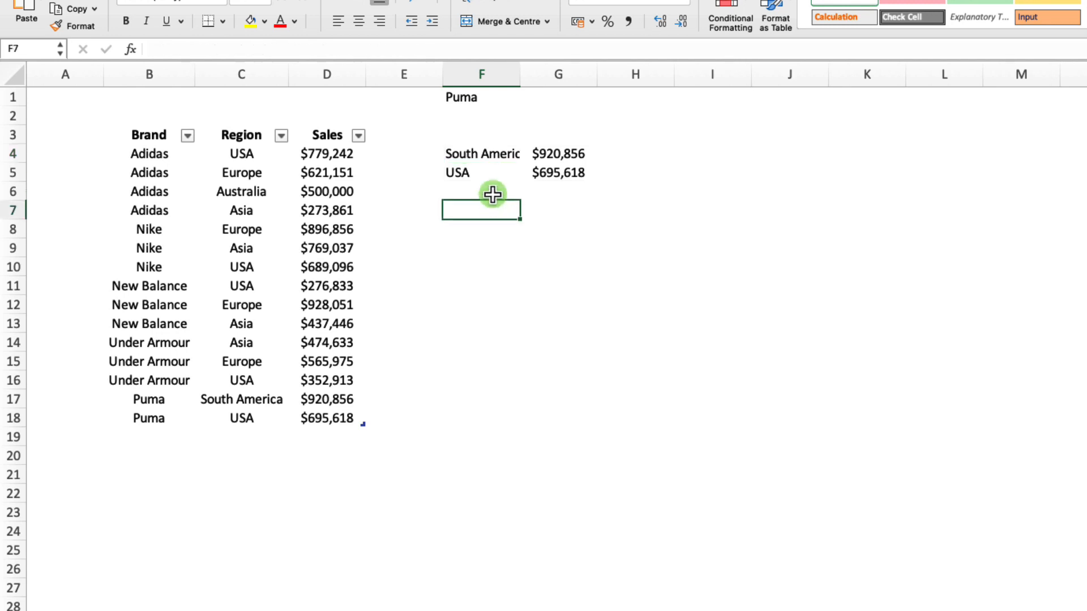
click(483, 98)
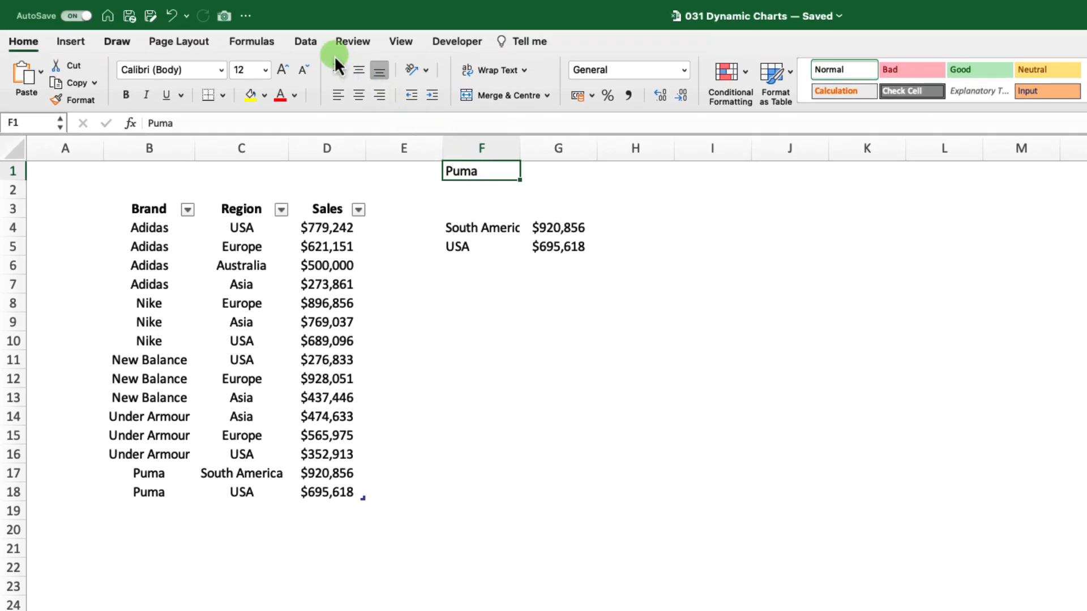
click(307, 42)
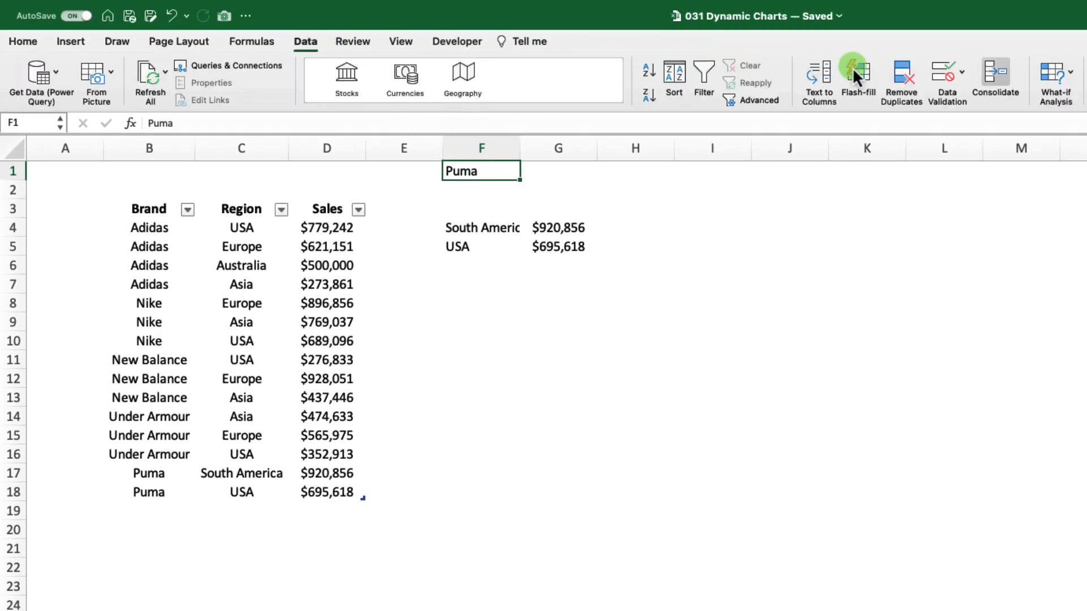
click(961, 72)
click(997, 101)
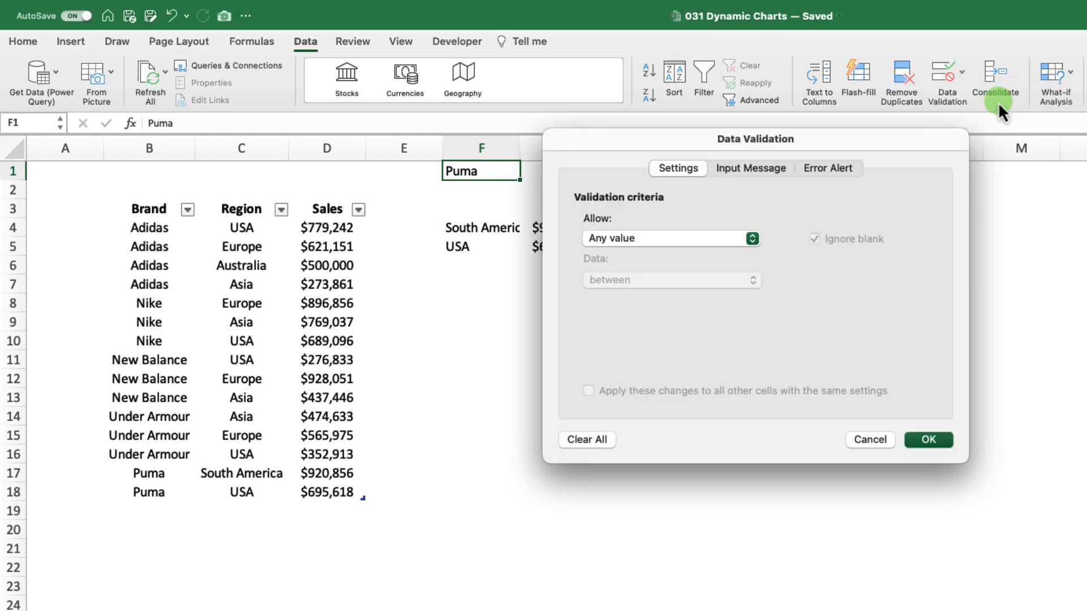
click(753, 239)
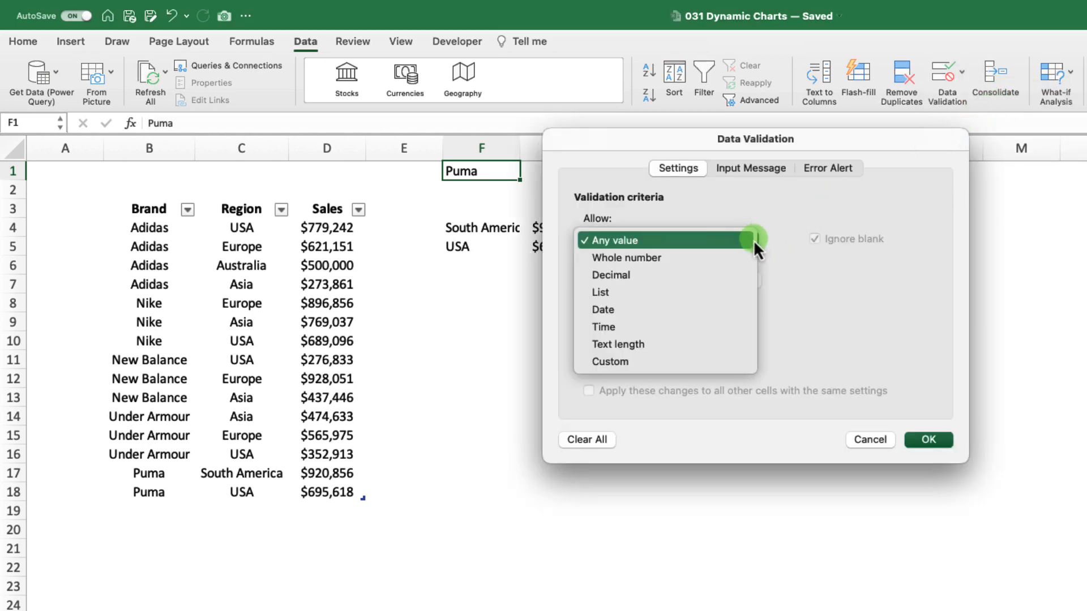
click(653, 294)
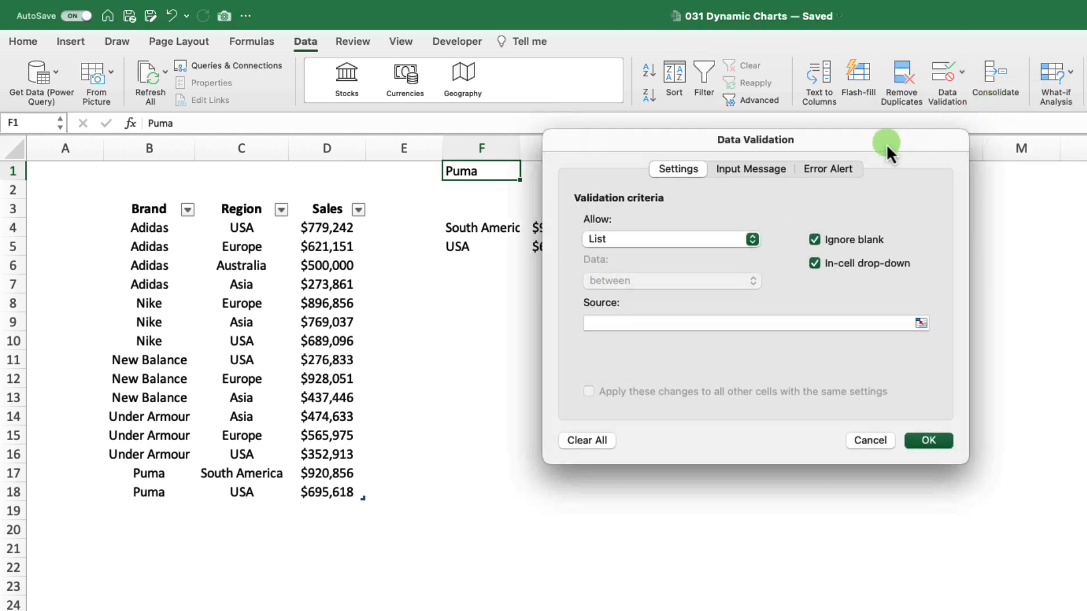
drag(885, 143, 1007, 346)
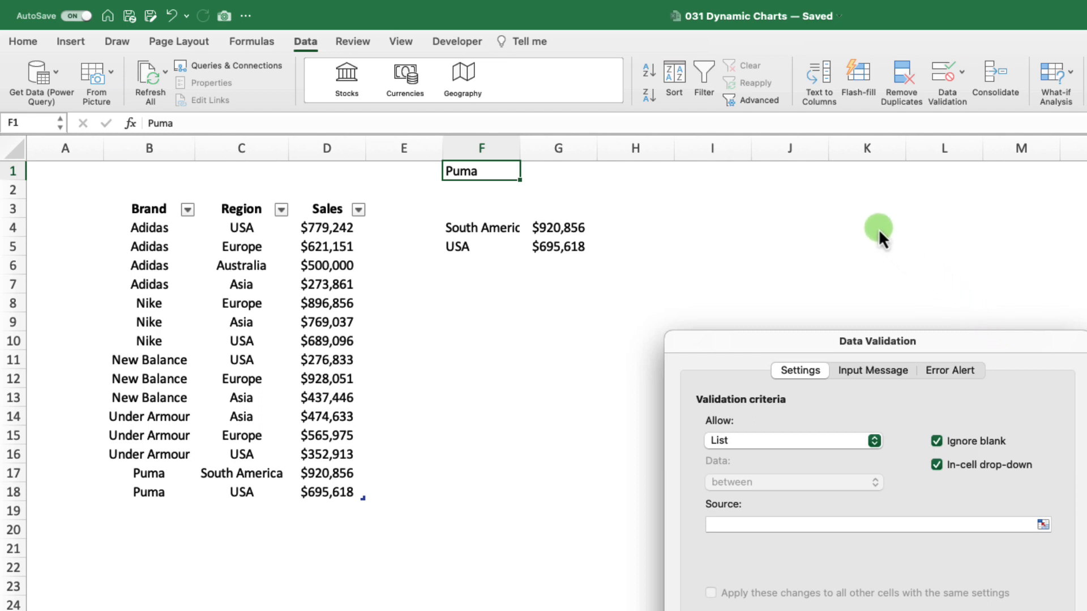
click(729, 524)
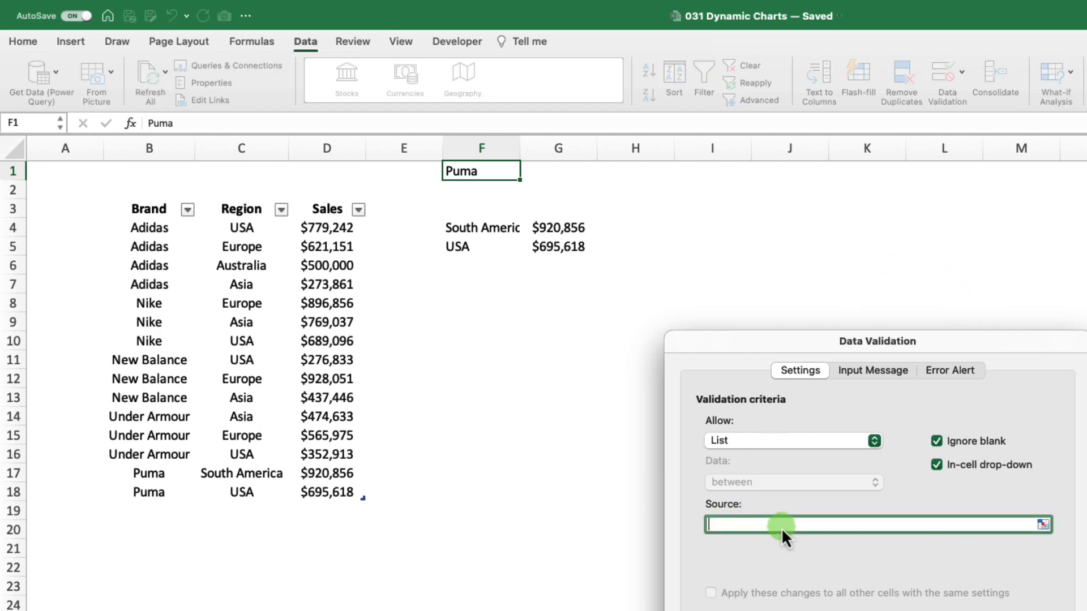
click(854, 531)
key(Escape)
Enter =UNIQUE(Table3[Brand]) in cell J2 to list each brand once.
click(764, 198)
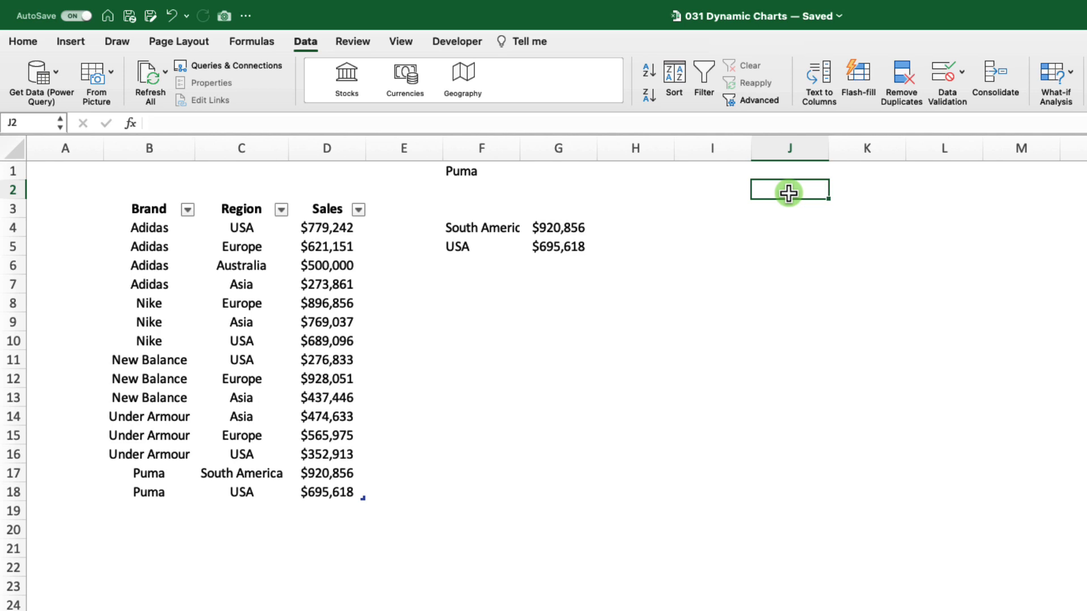
text(=uniq)
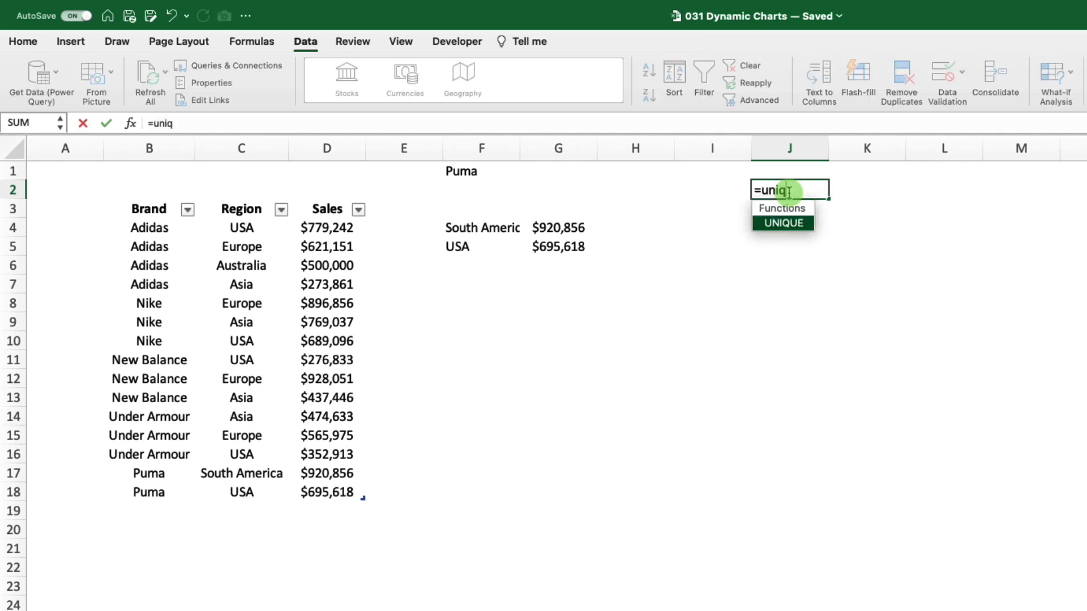
key(Tab)
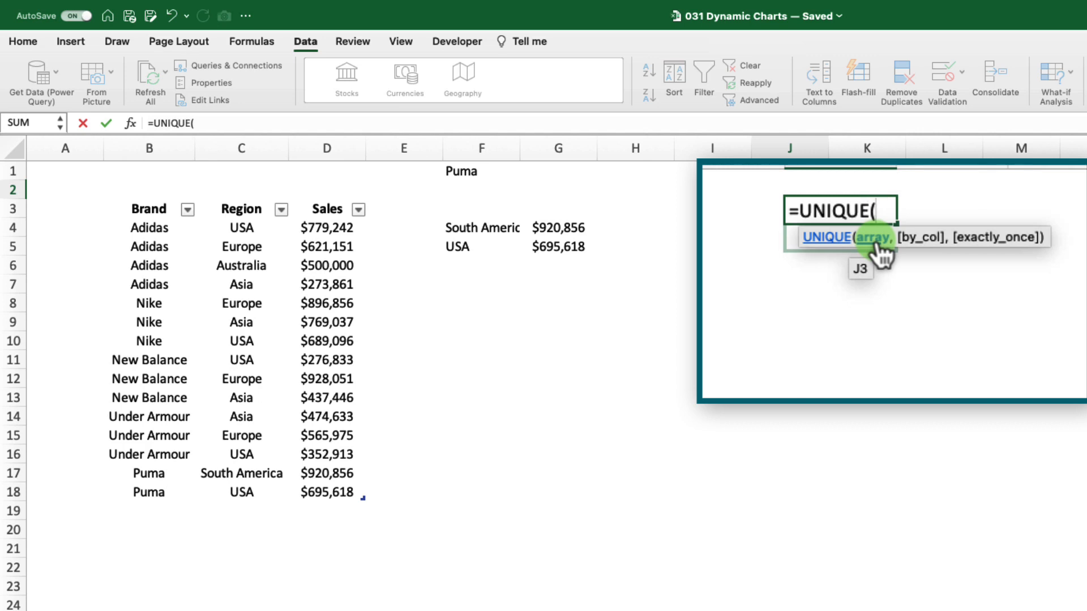
drag(149, 226, 166, 494)
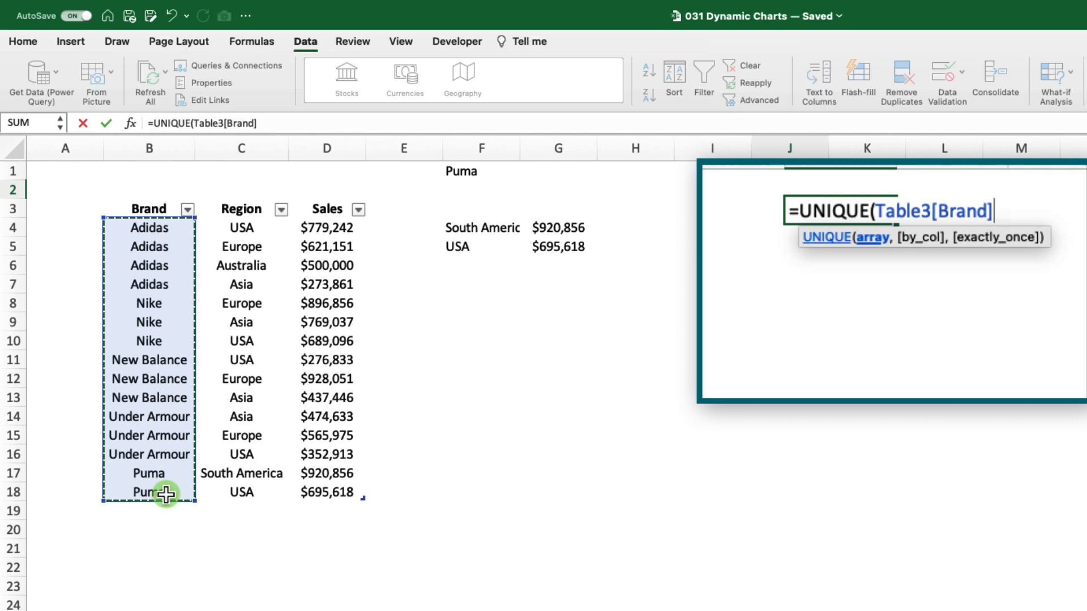
text())
key(Return)
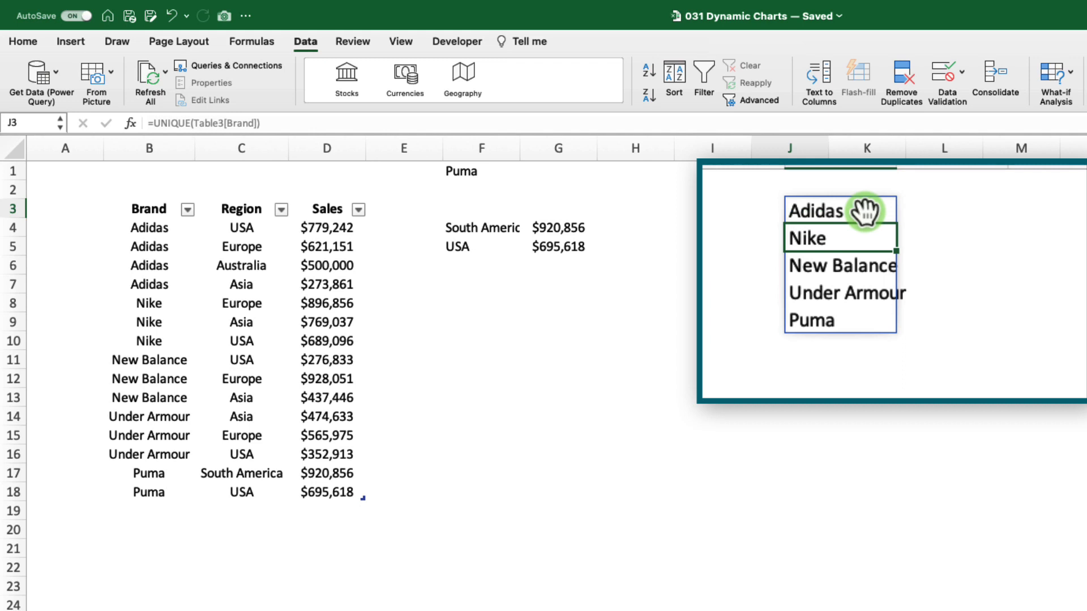
click(791, 282)
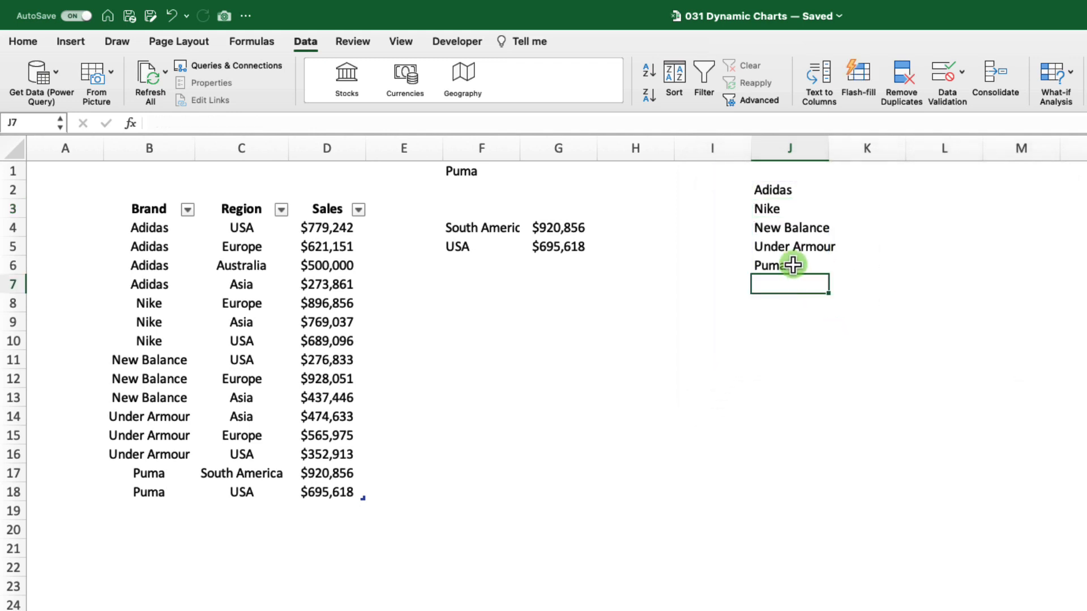
Wrap the UNIQUE formula in J2 in SORT with ascending order, giving =SORT(UNIQUE(Table3[Brand]),,1).
click(796, 182)
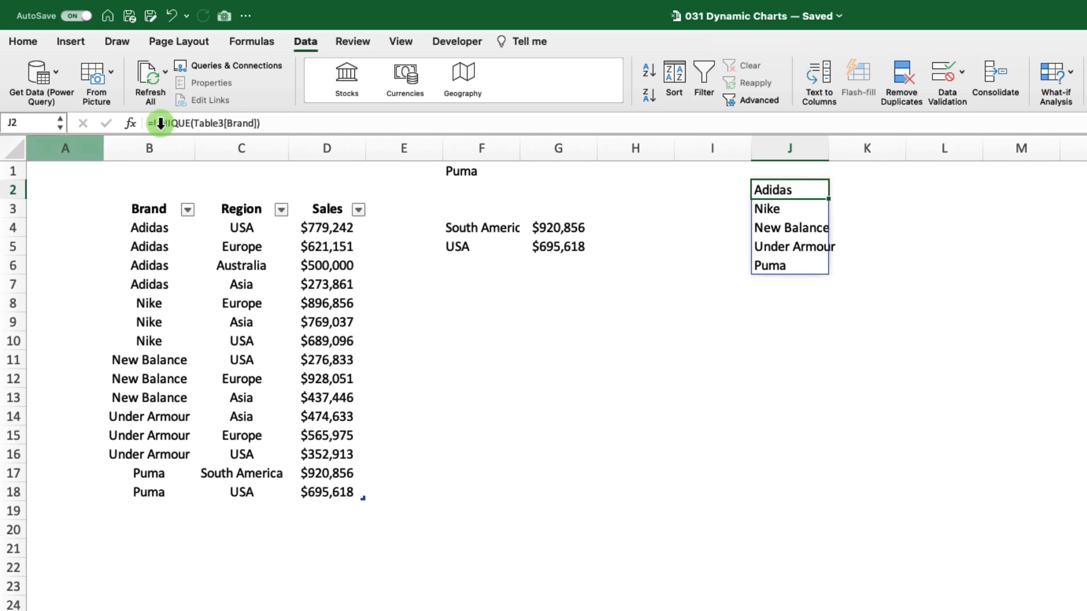
click(181, 145)
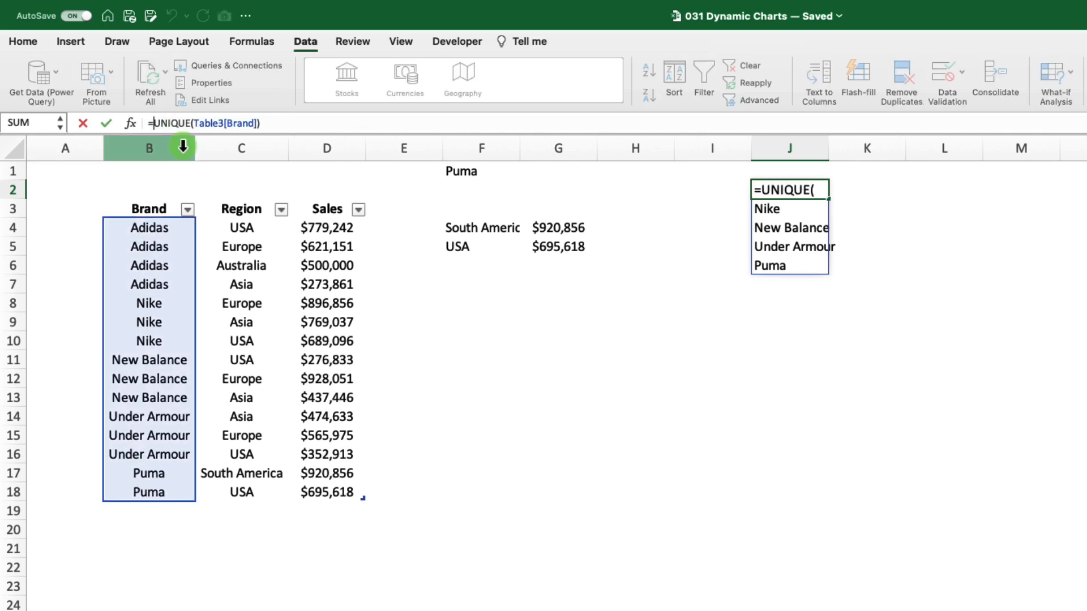
text(sort()
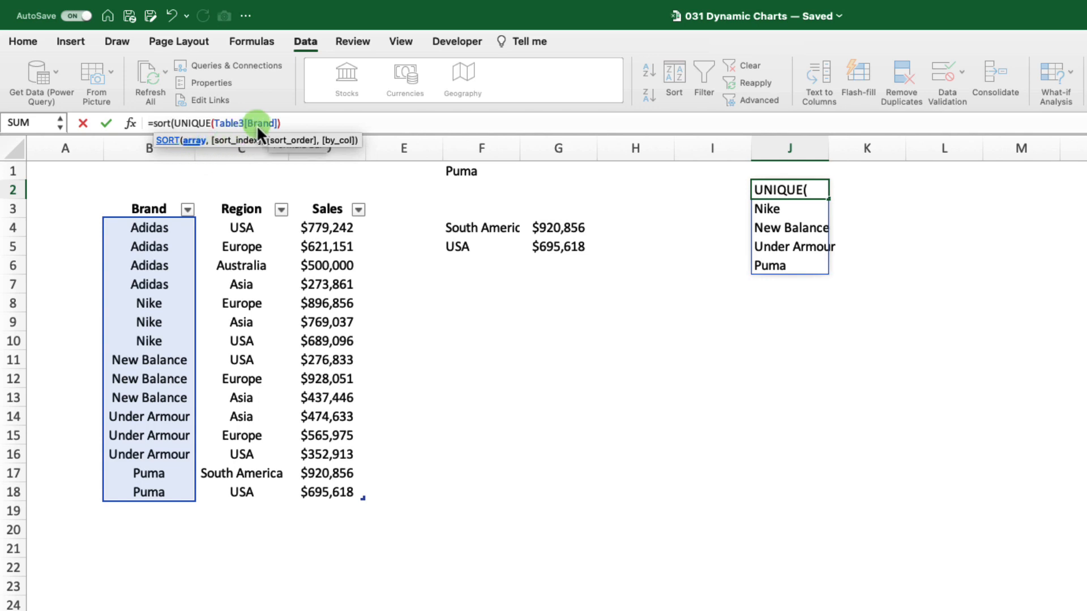
key(End)
text(),)
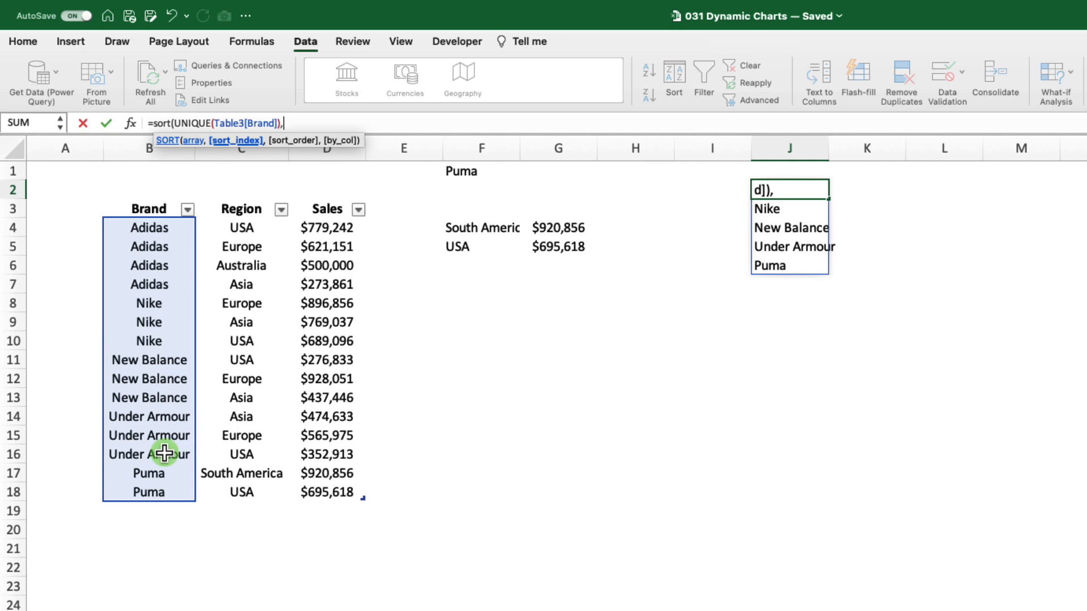
text(,)
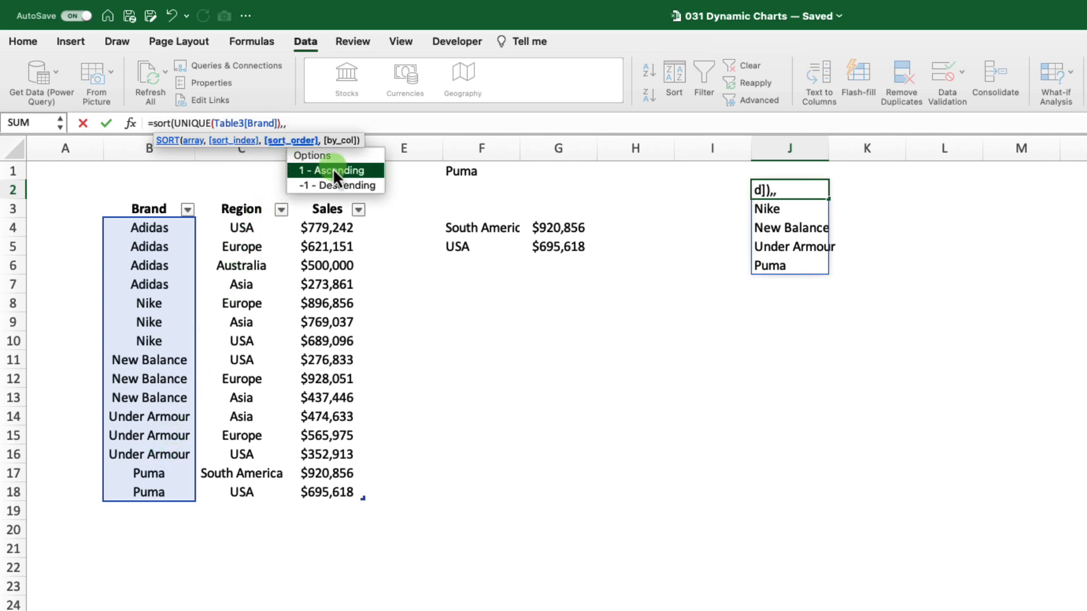
key(Down)
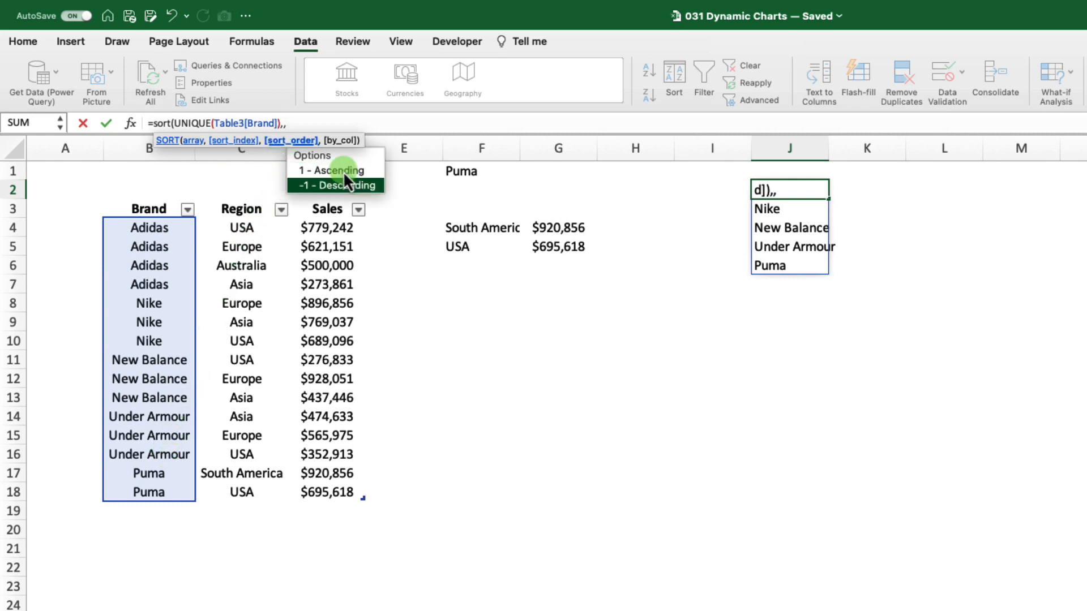
text(1)
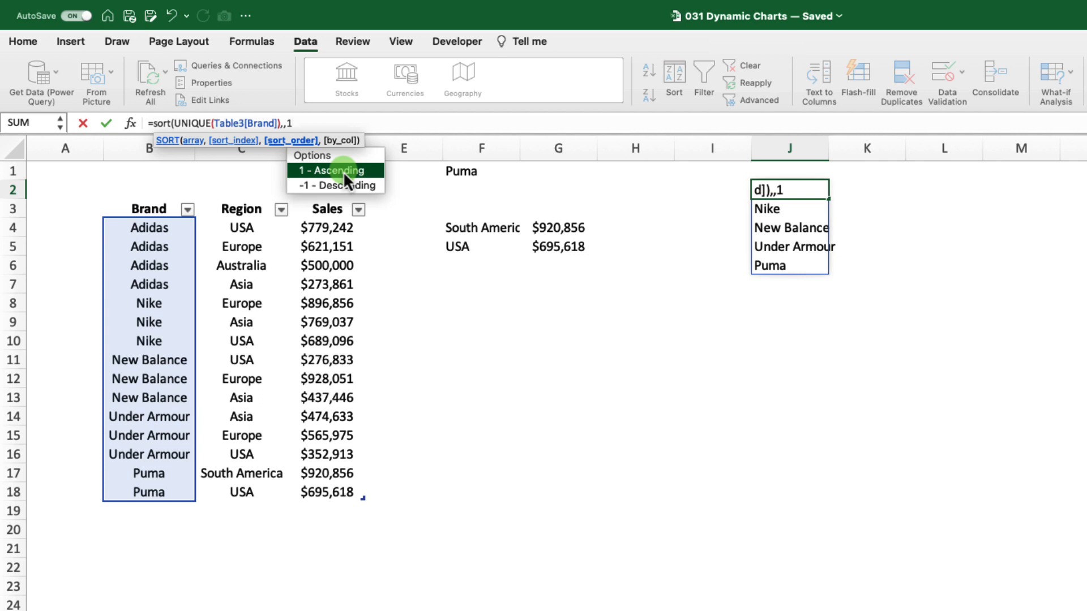
text())
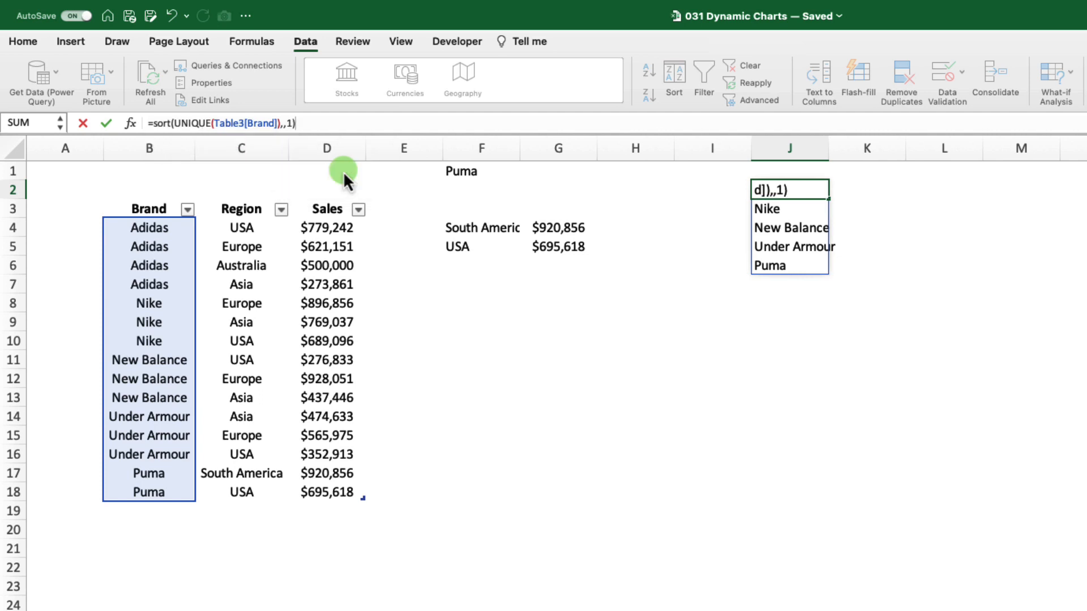
key(Return)
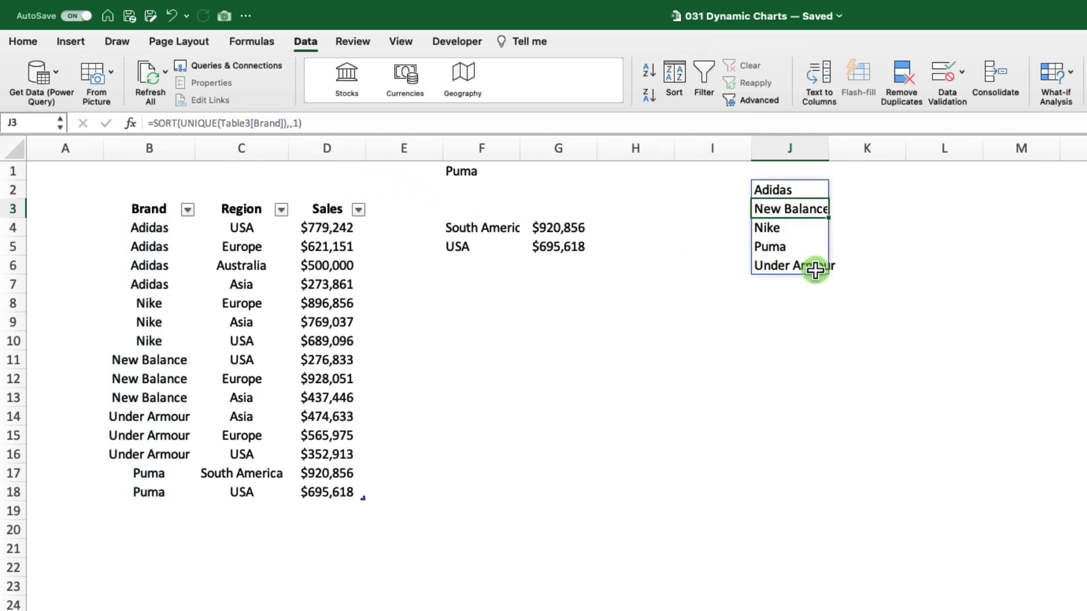
Clear the brand entry from cell F1.
key(Up)
key(Up)
key(super+Left)
key(Delete)
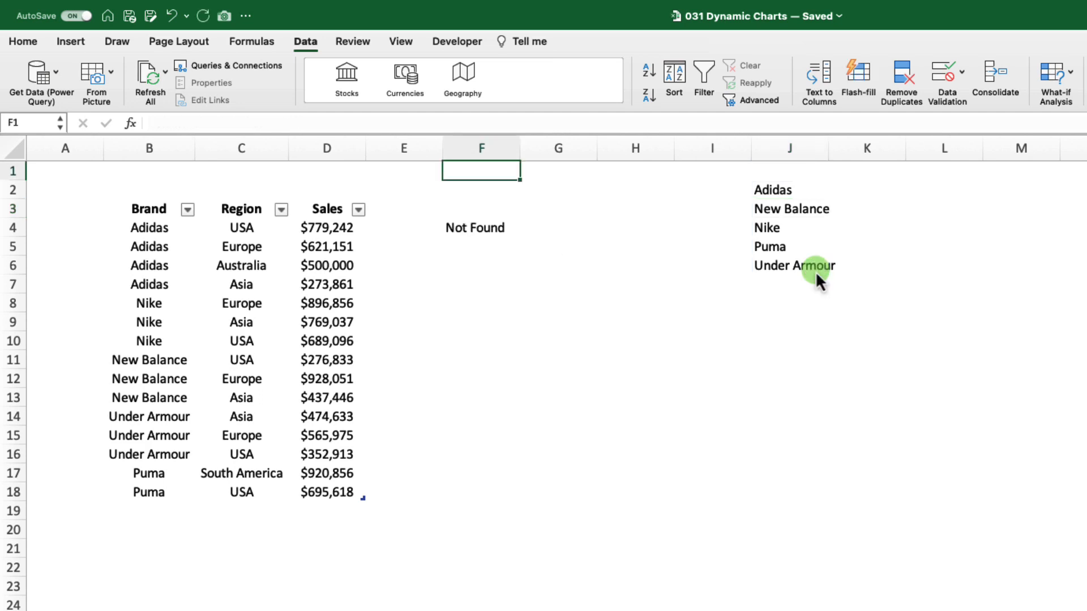
Apply List data validation to cell F1 with the spilled brand range =$J$2# as its source.
click(965, 71)
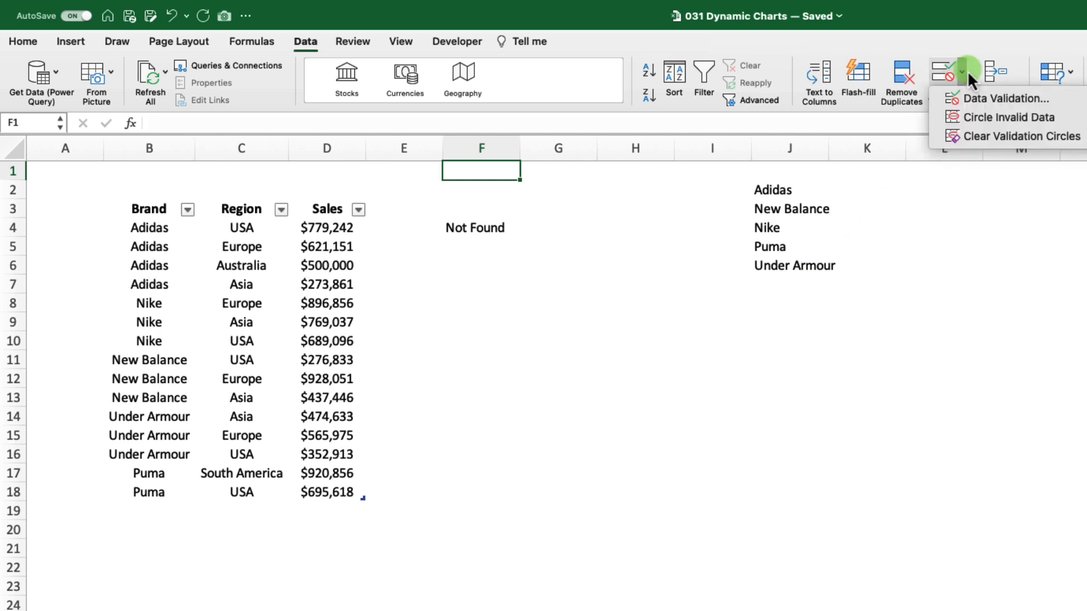
click(998, 100)
click(730, 240)
click(639, 294)
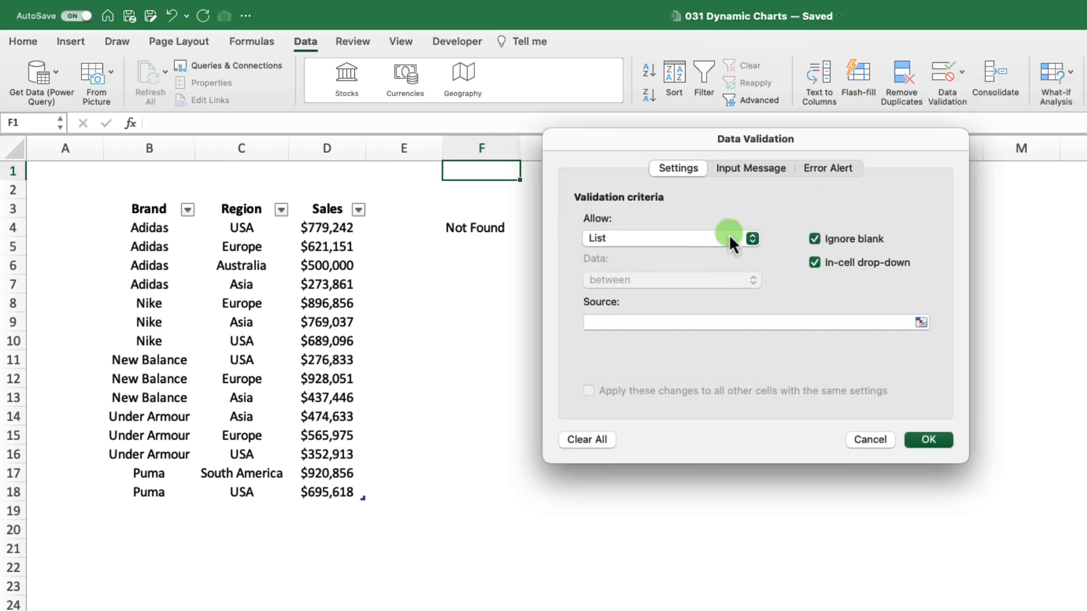
drag(868, 141, 806, 343)
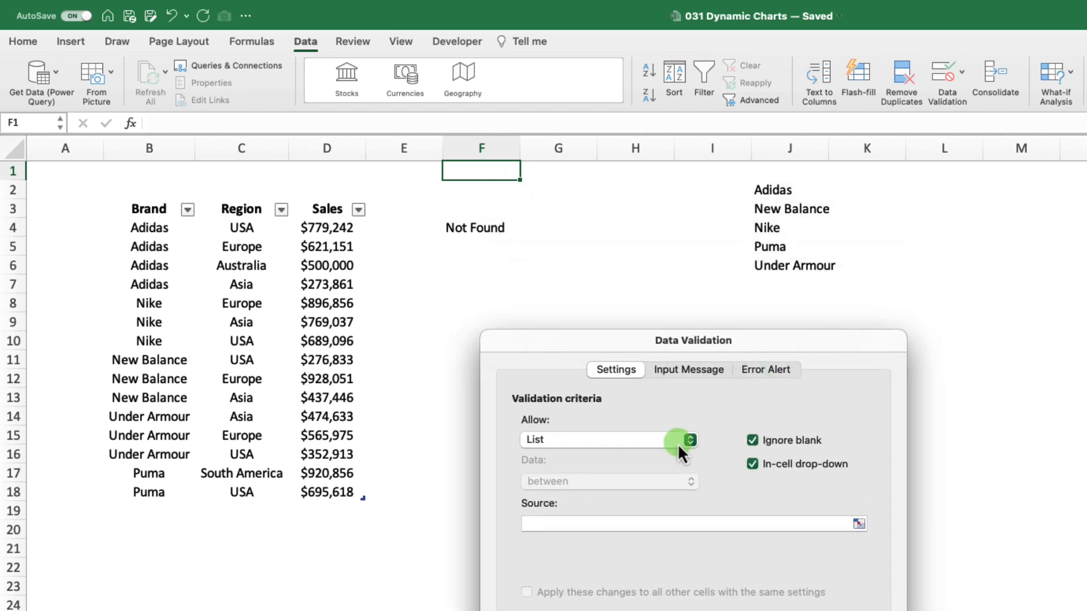
click(558, 531)
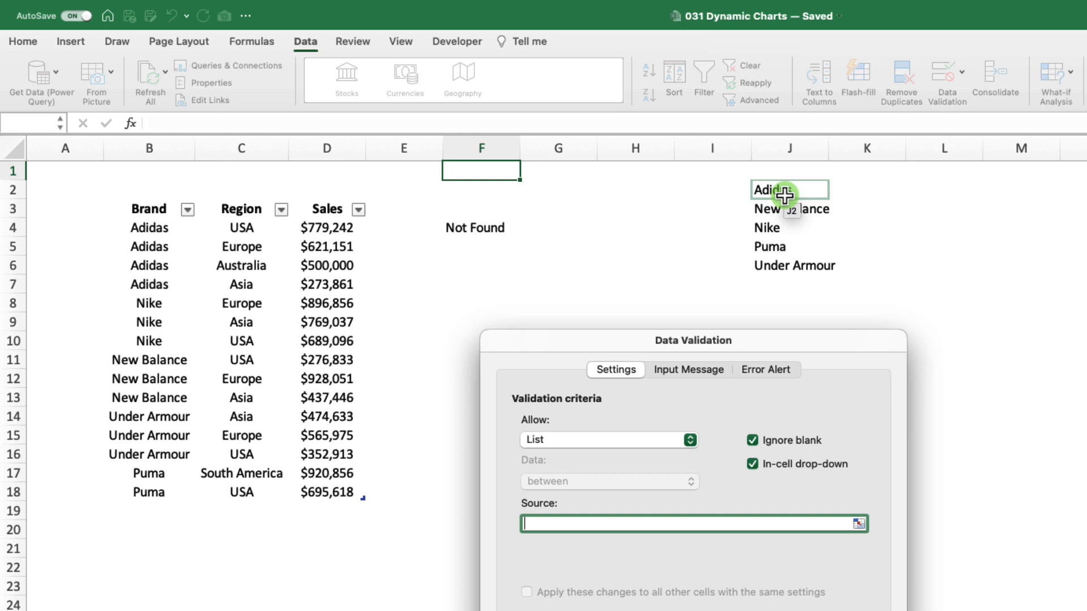
click(784, 195)
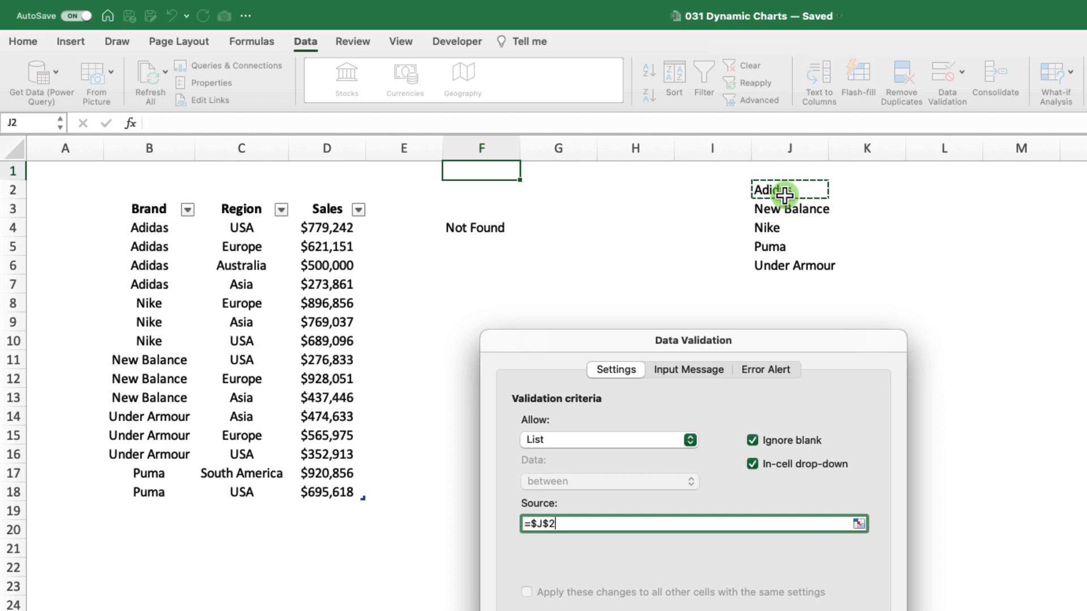
text(#)
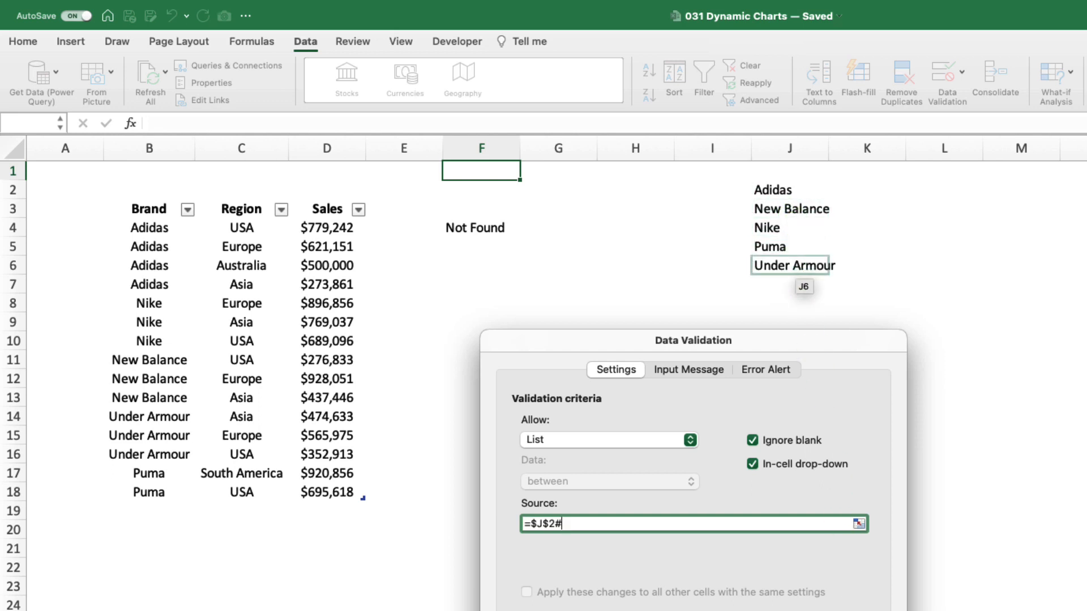
key(Return)
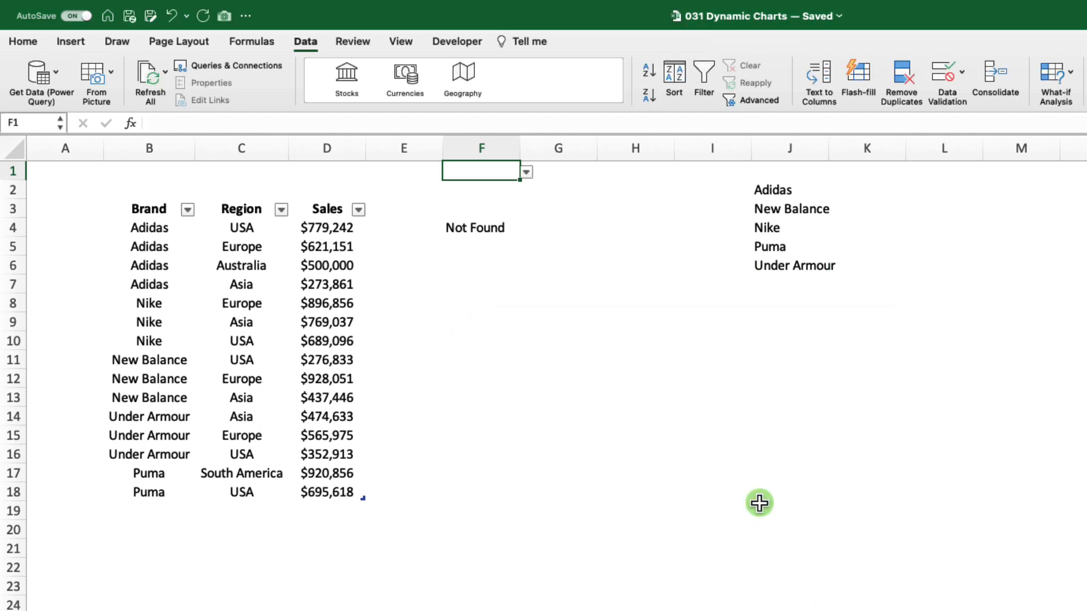
Test the brand drop-down in cell F1 by choosing Adidas, followed by Puma.
click(526, 173)
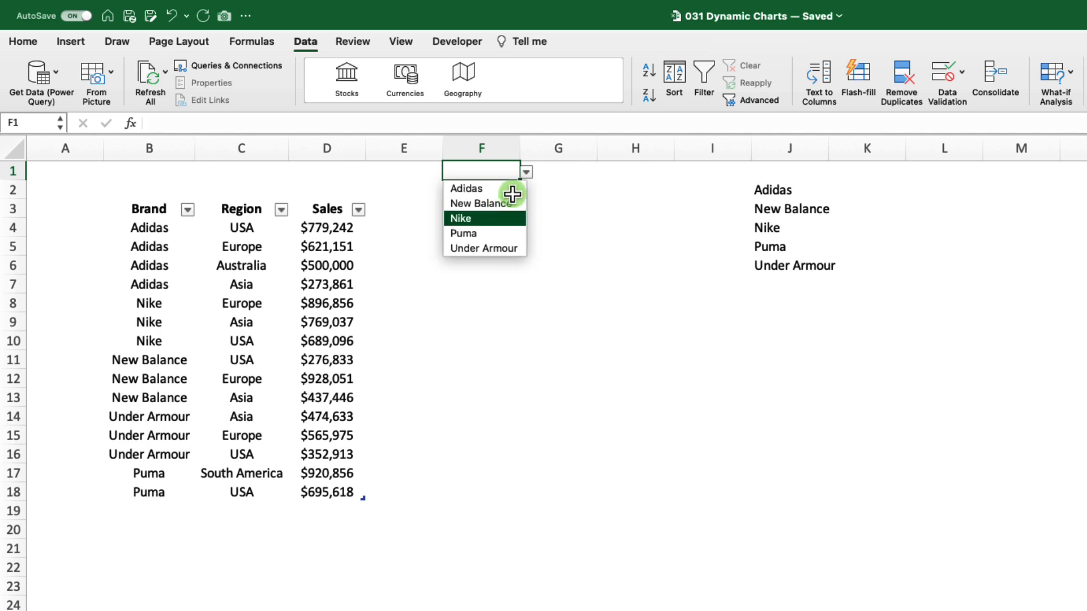
click(527, 174)
key(Return)
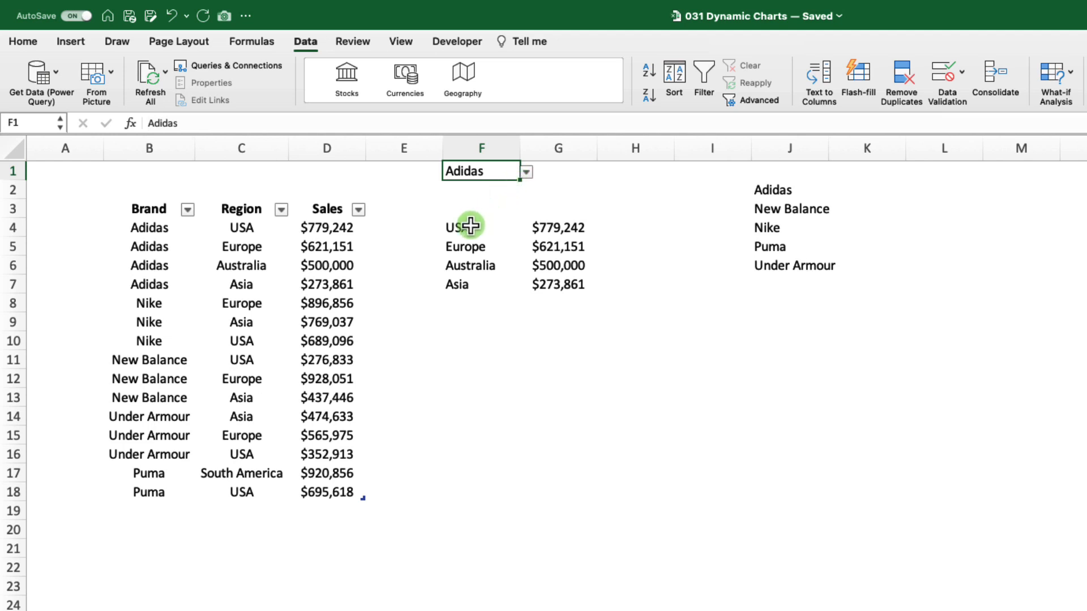
click(527, 173)
click(504, 233)
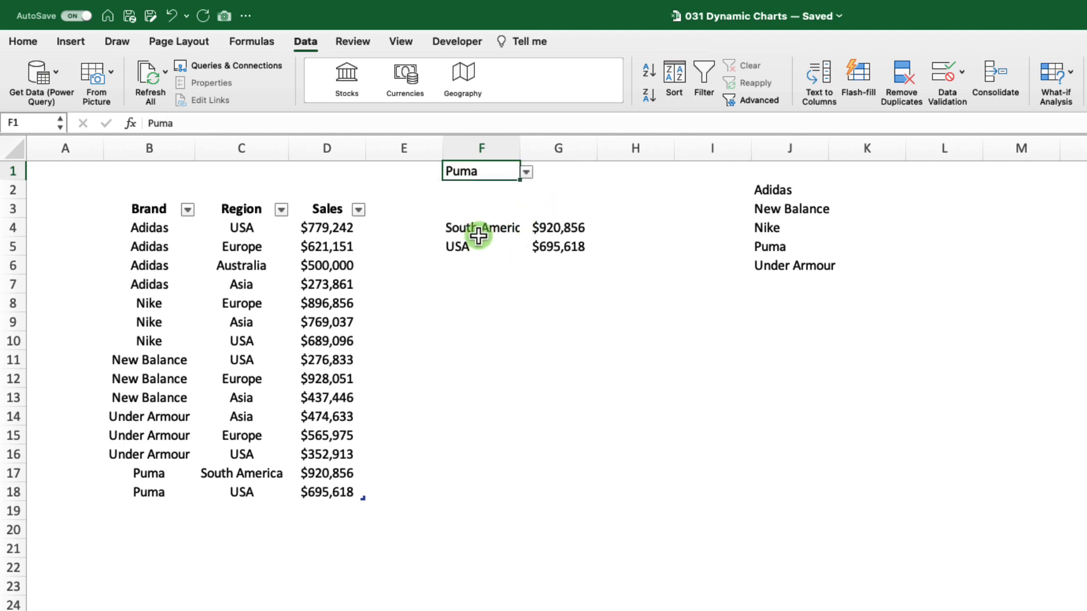
Widen column F to fit the longest region name and choose Adidas from the drop-down in F1.
drag(520, 148, 547, 148)
click(535, 170)
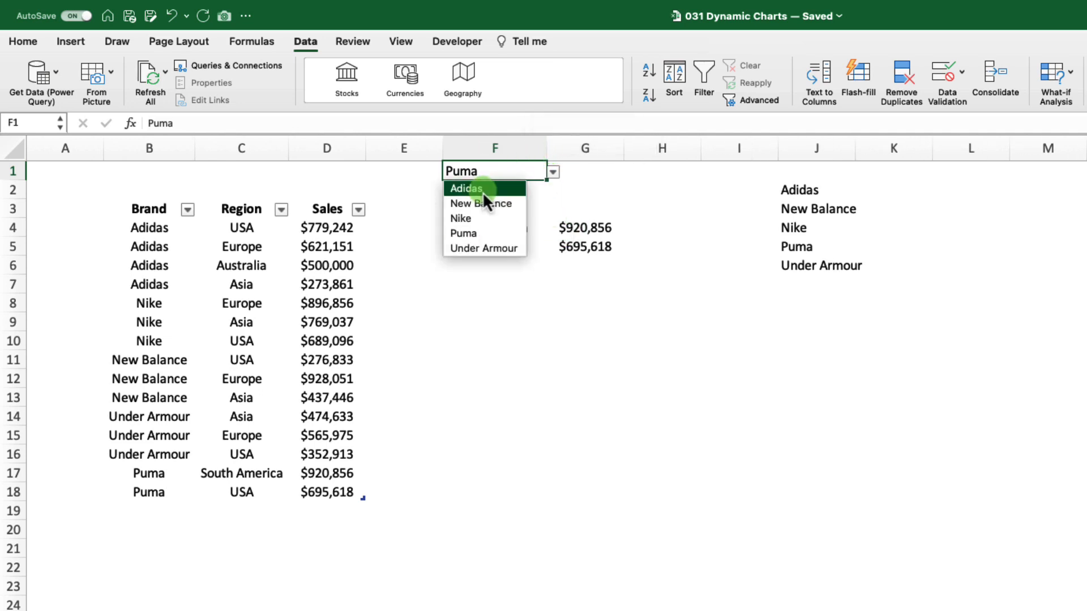
click(482, 190)
Insert a clustered column chart from the filtered regions and sales in F4:G7.
drag(453, 228, 608, 287)
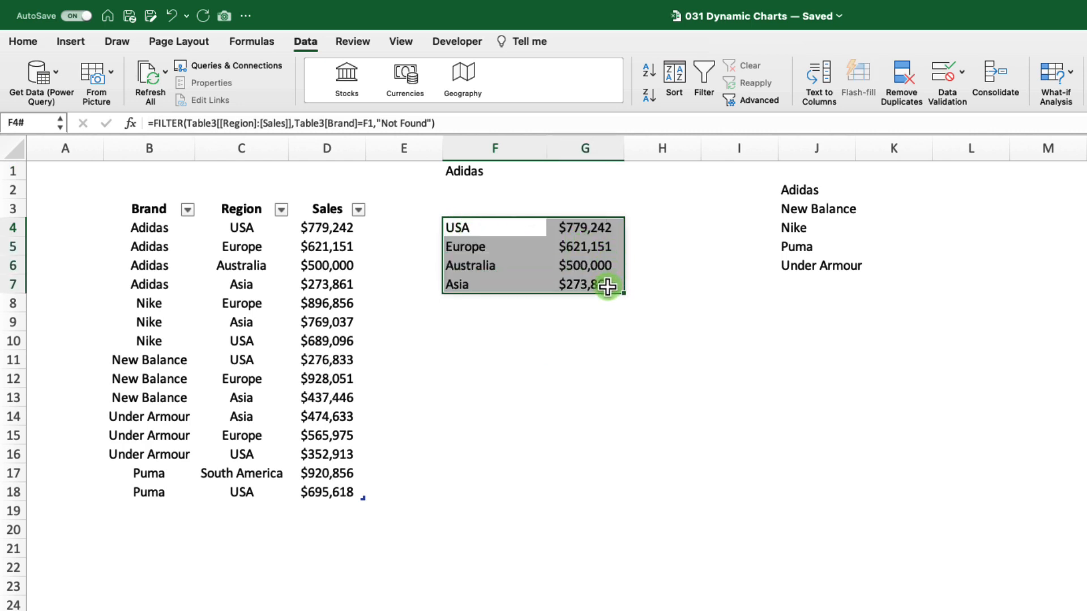
click(70, 41)
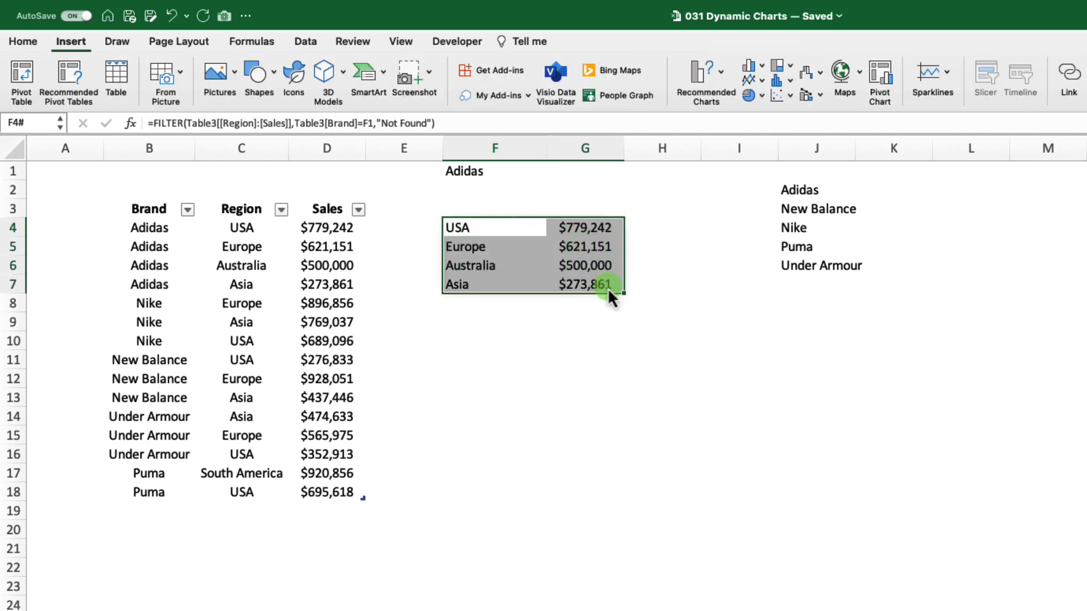
click(763, 66)
click(801, 141)
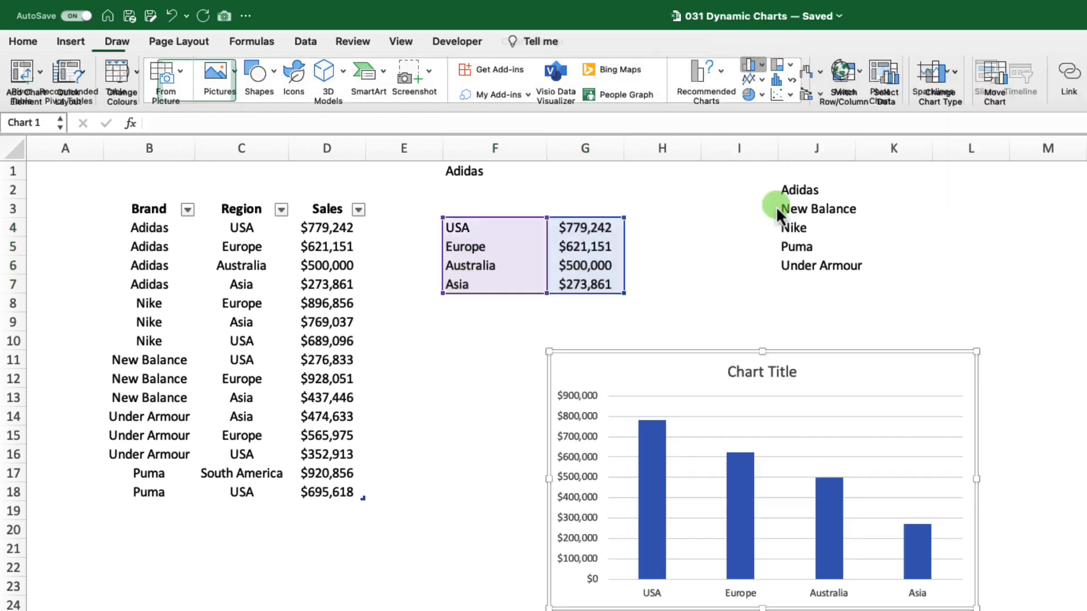
Remove the horizontal gridlines and the vertical sales axis from the column chart, and deselect the chart.
click(698, 418)
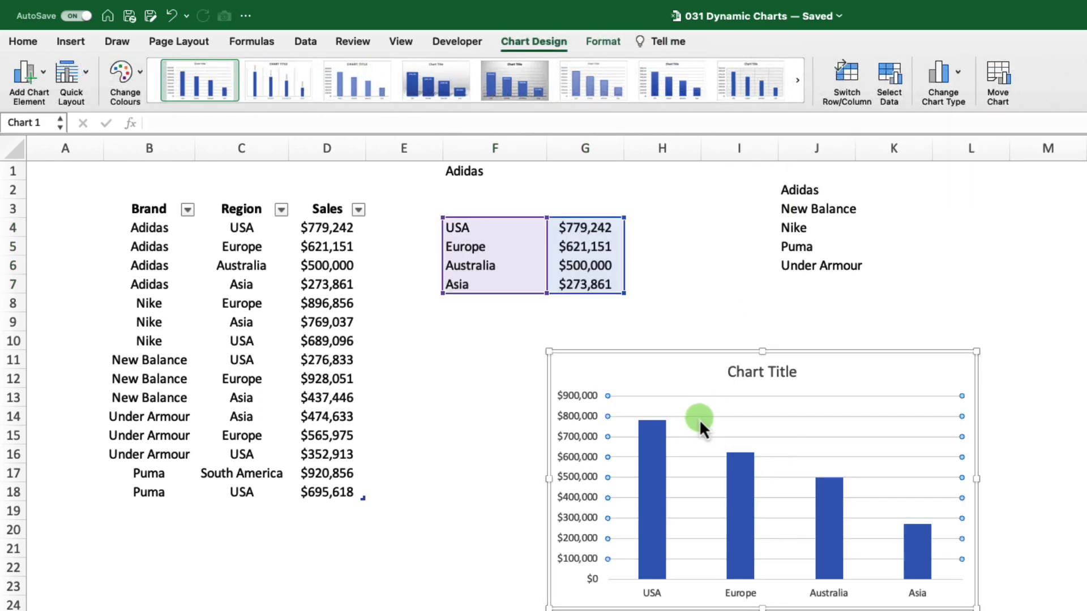
key(Delete)
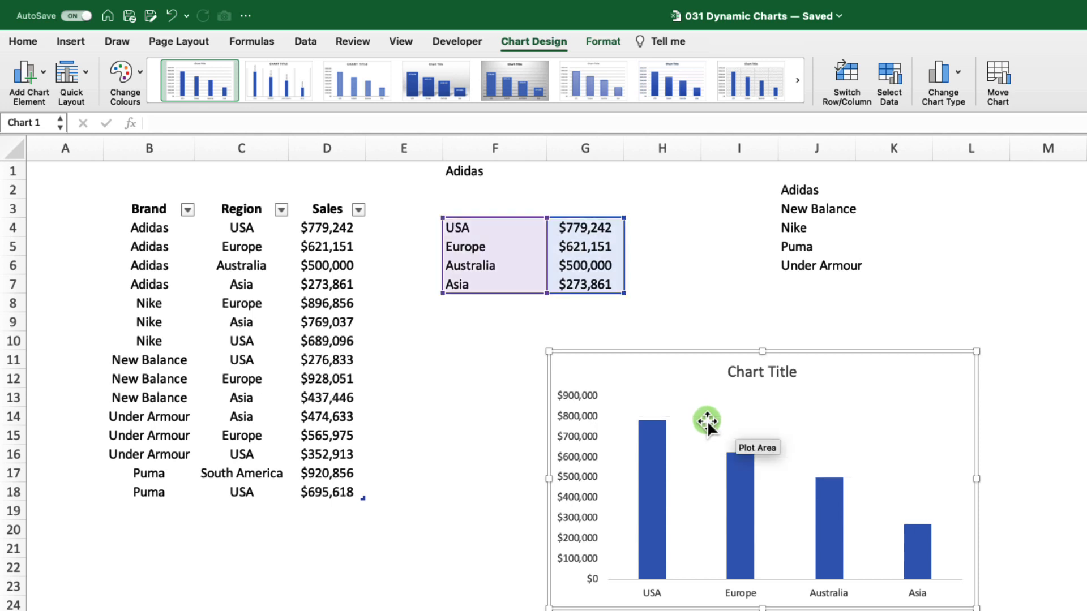
click(587, 502)
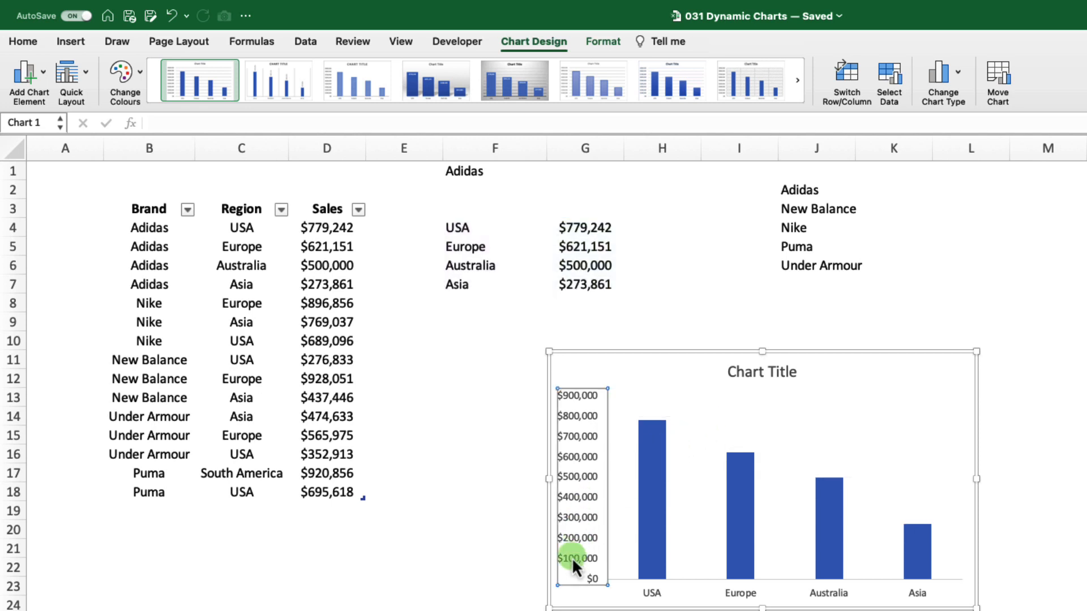
key(Delete)
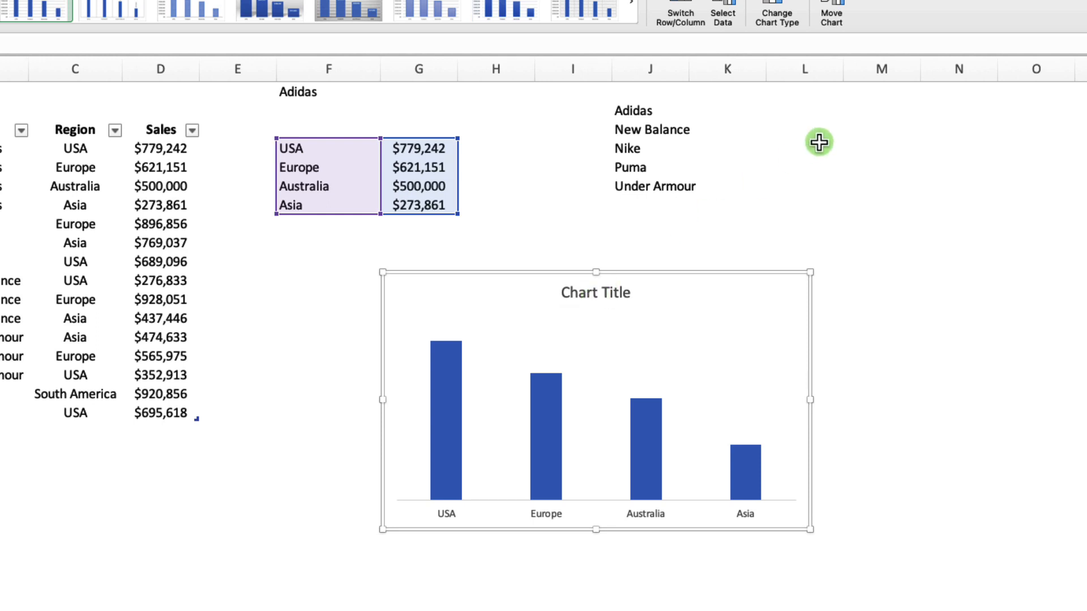
click(861, 129)
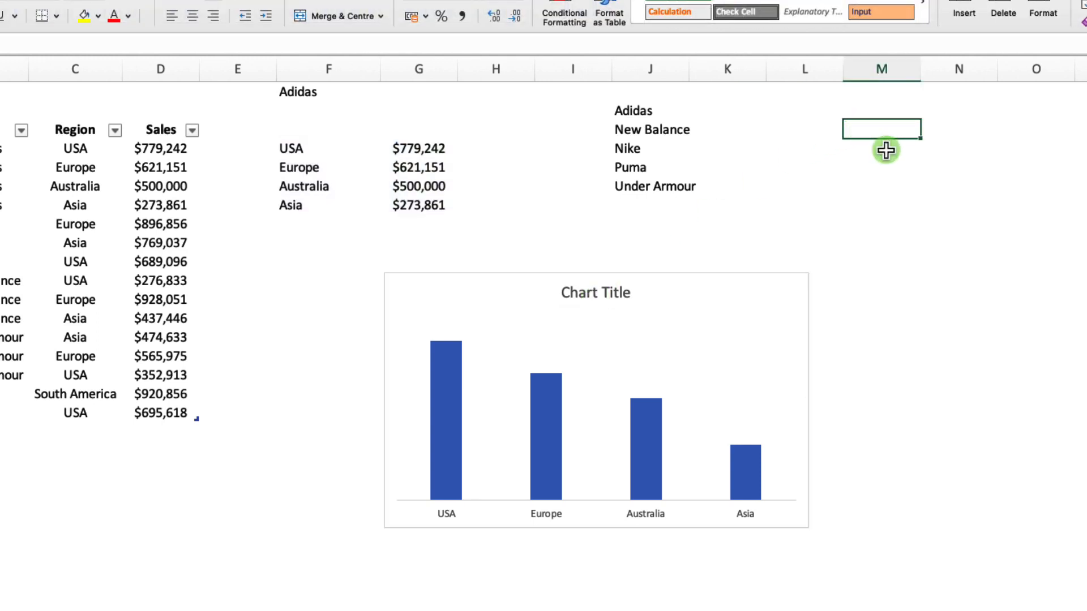
Enter a dynamic title formula in cell M3: ="Region sales for - "&F1.
text(=")
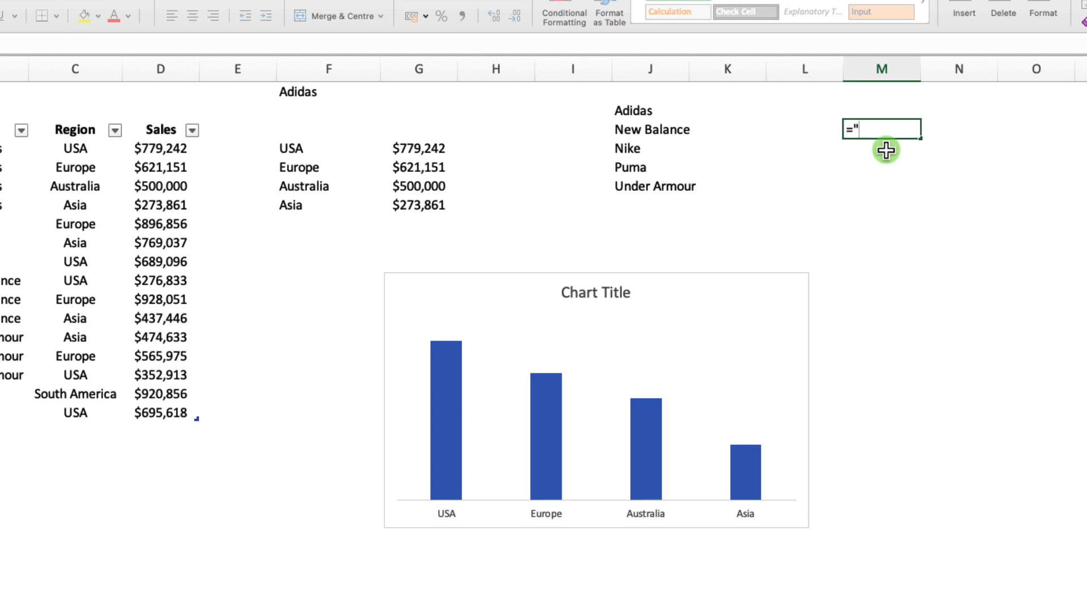
text(Region sales f)
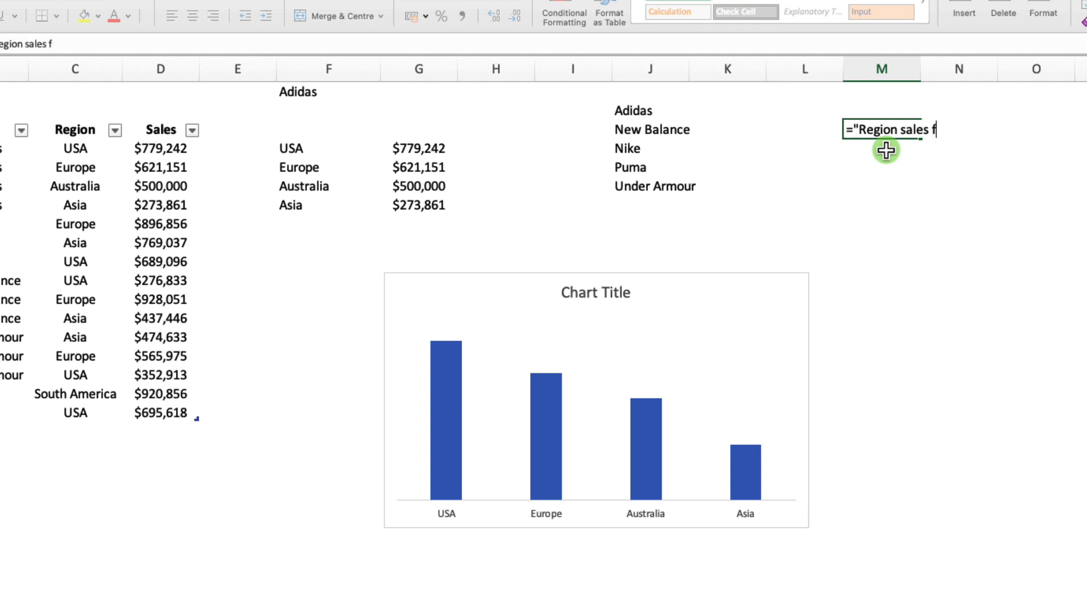
text(or - "&)
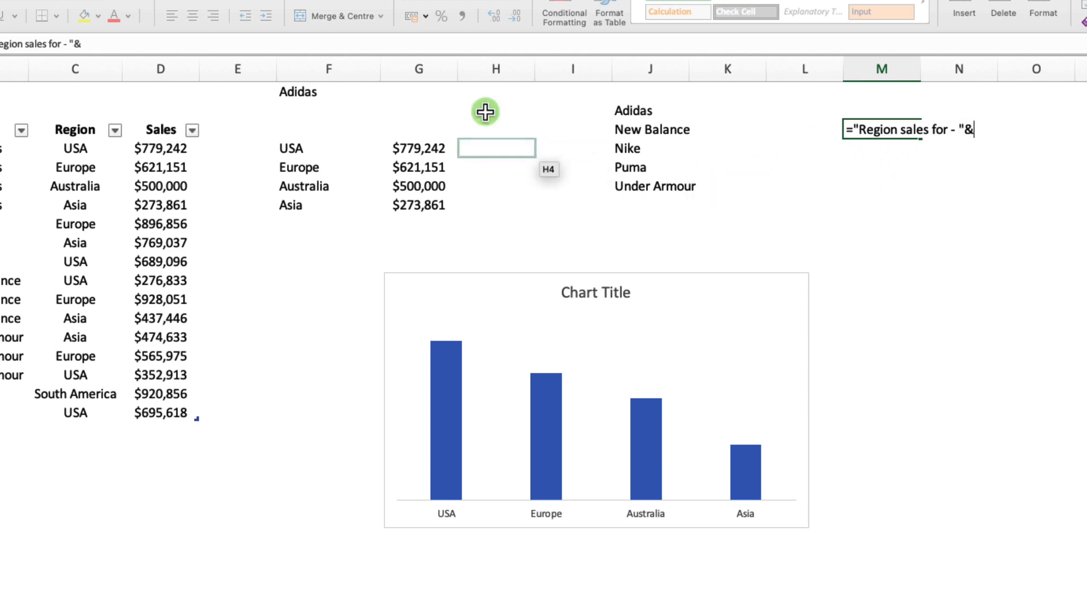
click(307, 94)
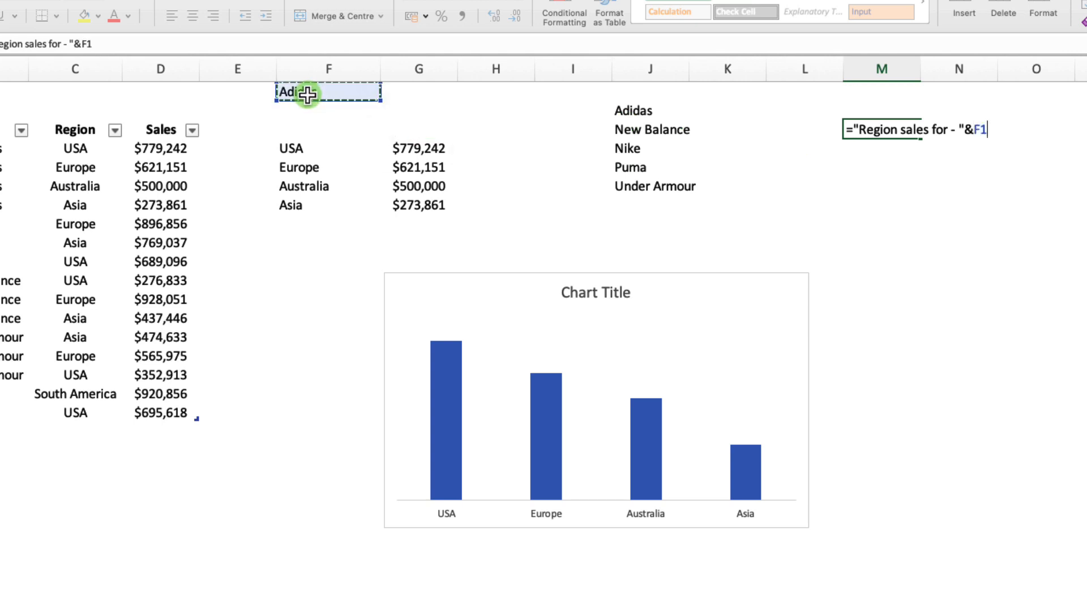
key(Return)
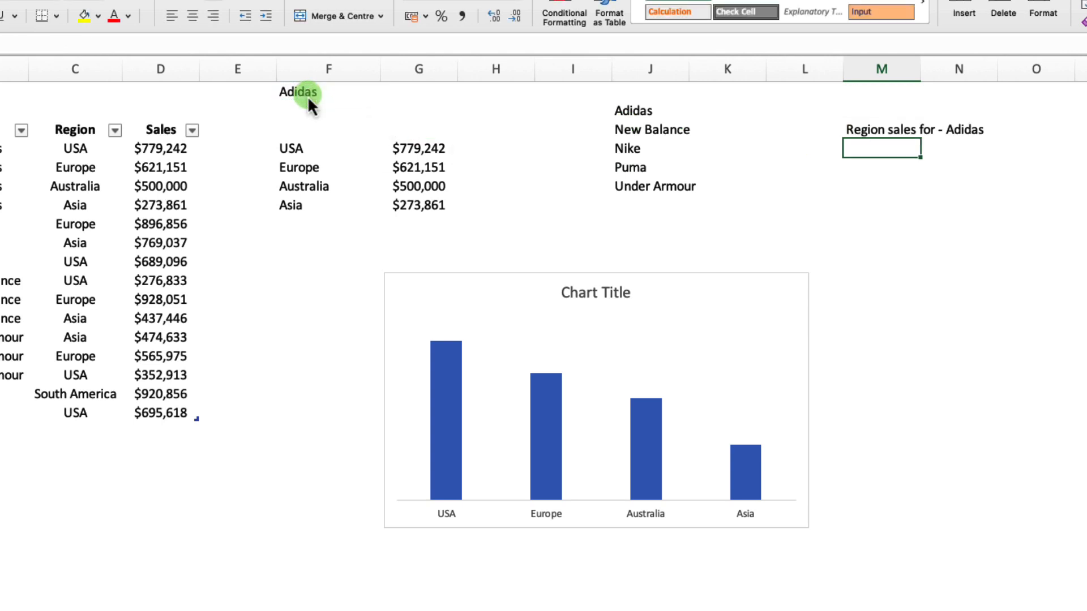
Test the title formula by choosing New Balance from the brand drop-down in F1.
click(309, 93)
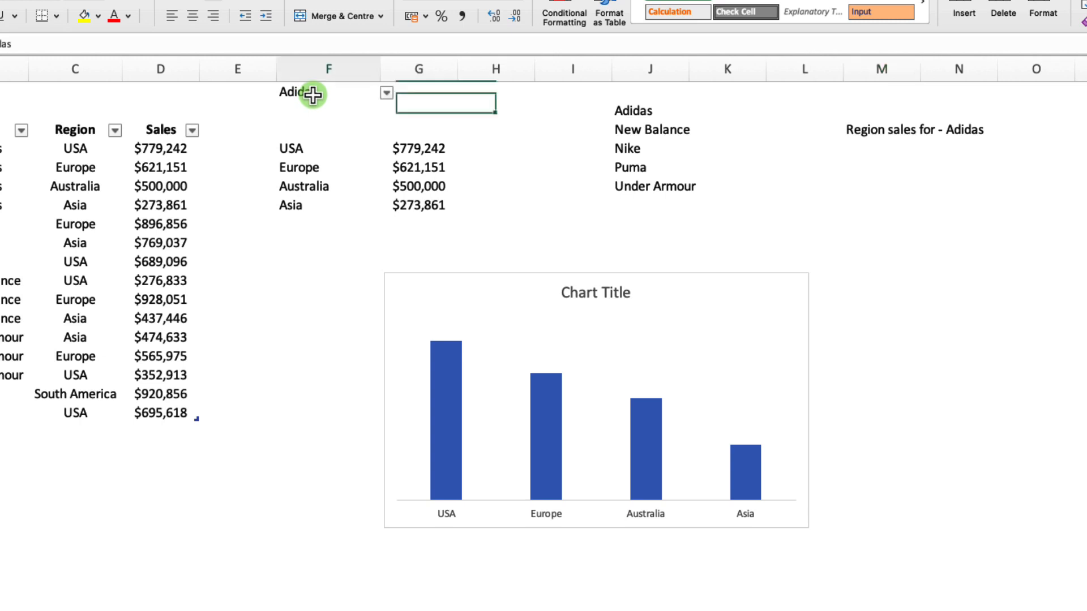
click(387, 93)
click(330, 124)
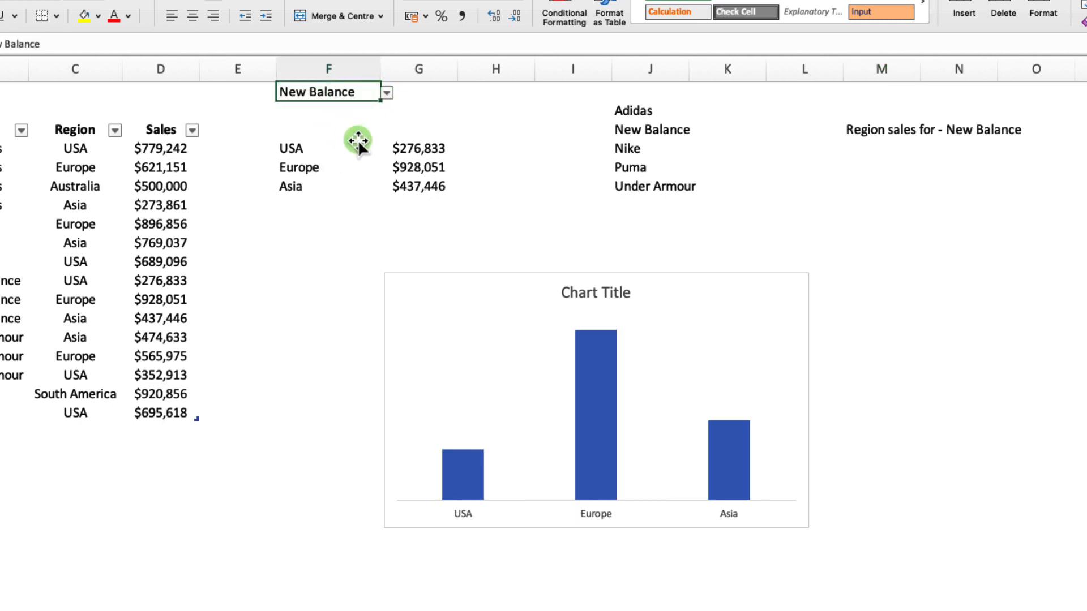
Link the column chart's title to cell M3 with the reference =Sheet1!$M$3.
click(609, 293)
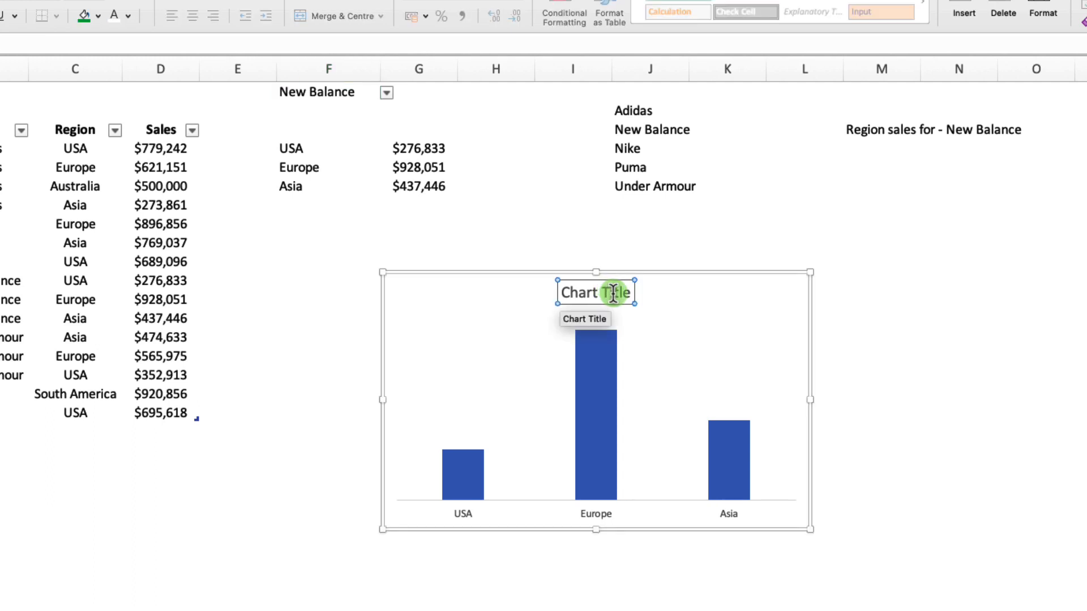
click(699, 306)
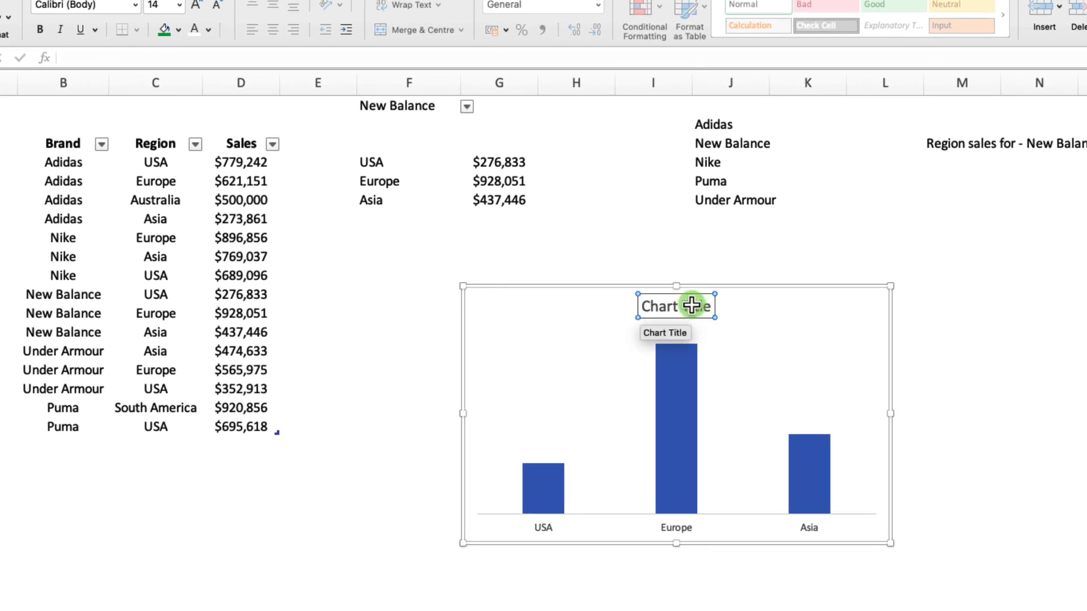
click(109, 57)
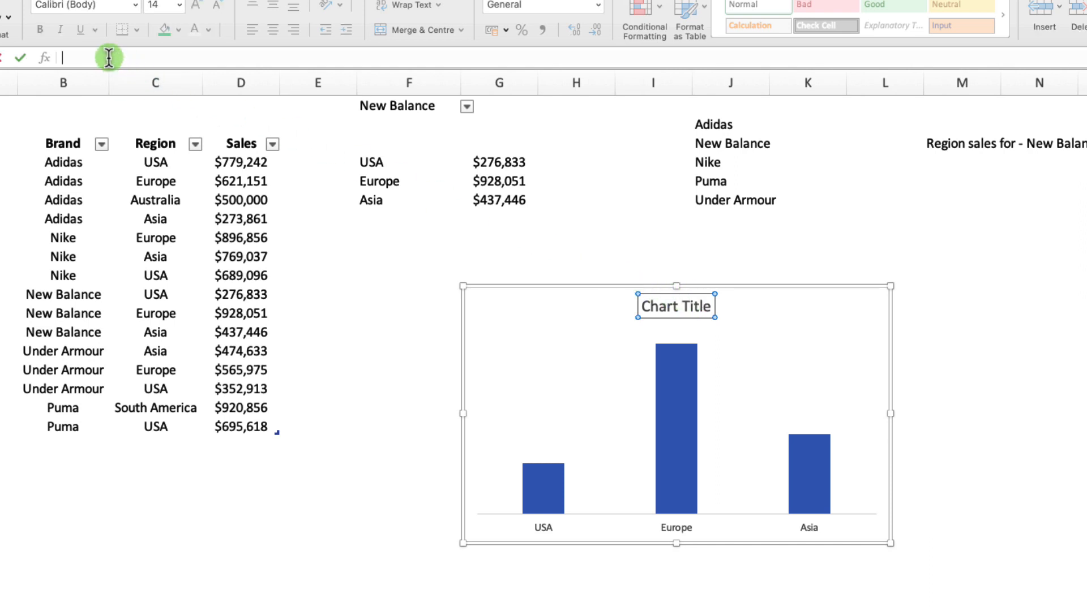
text(=)
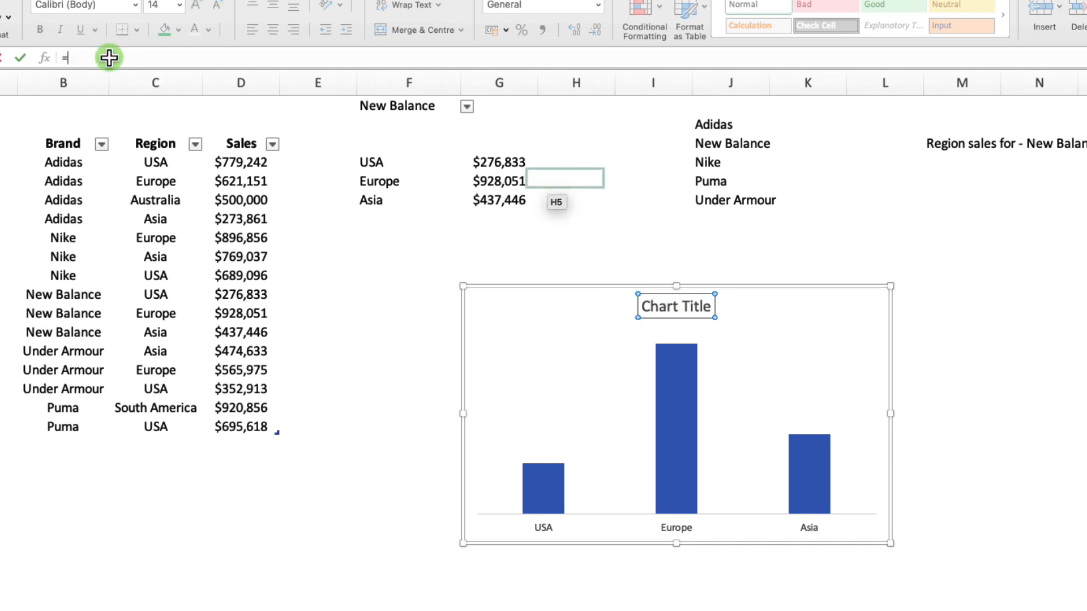
click(951, 143)
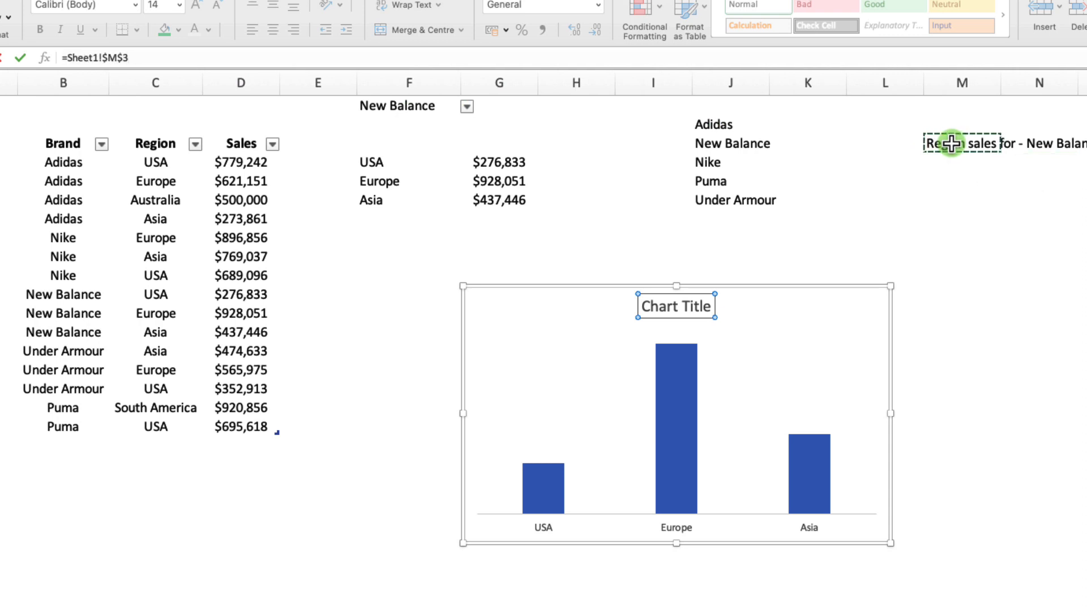
key(Return)
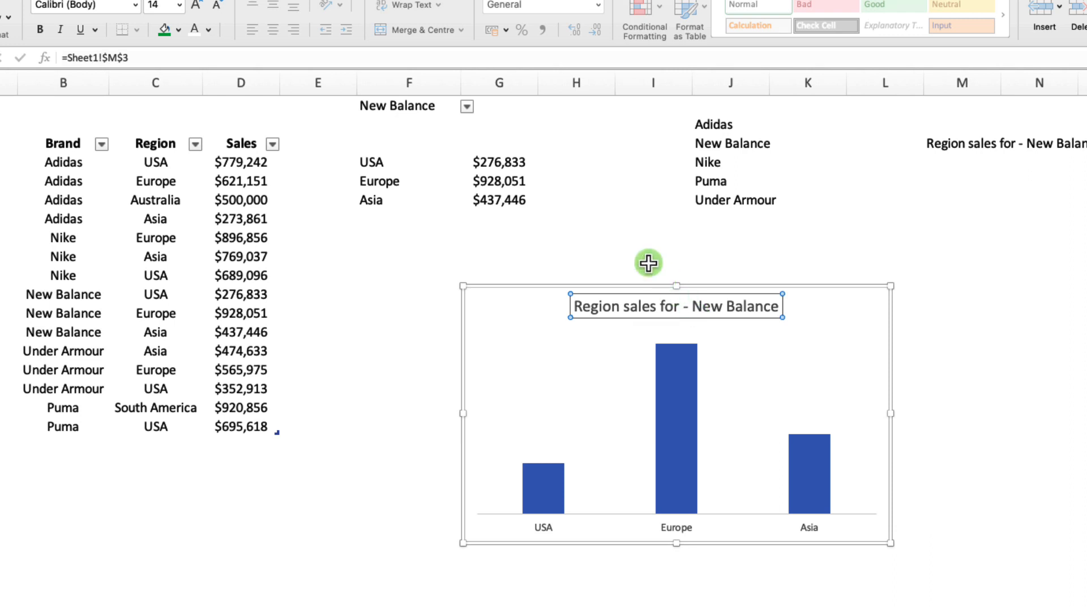
Deselect the chart and test its linked title by choosing Adidas from the brand drop-down in F1.
click(651, 238)
click(467, 108)
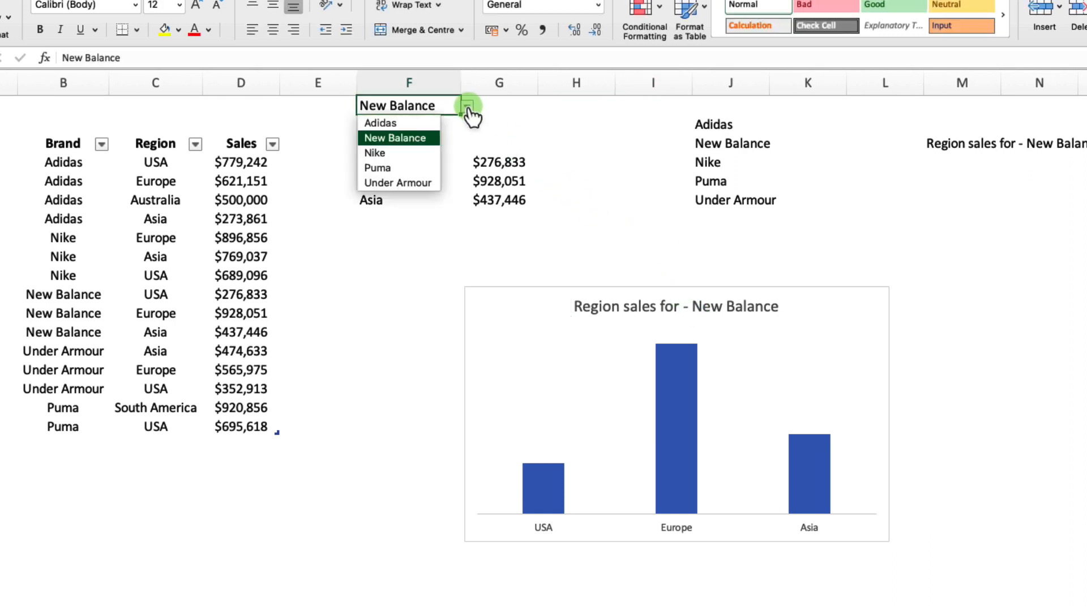
click(388, 123)
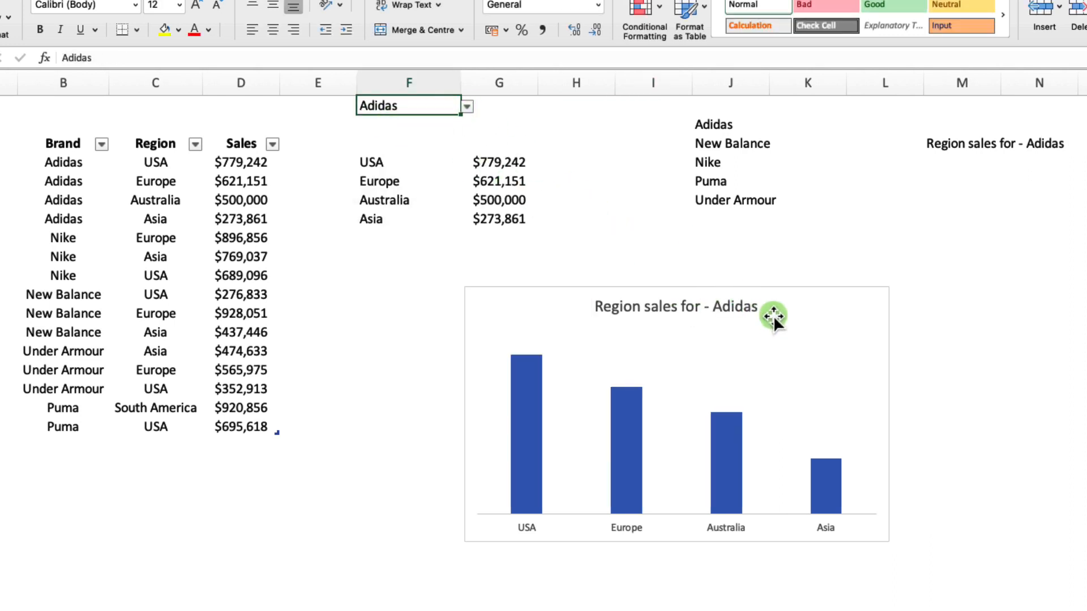
Wrap the FILTER formula in F4 in SORT with sort index 2 and sort order -1, ordering sales in descending order.
click(507, 162)
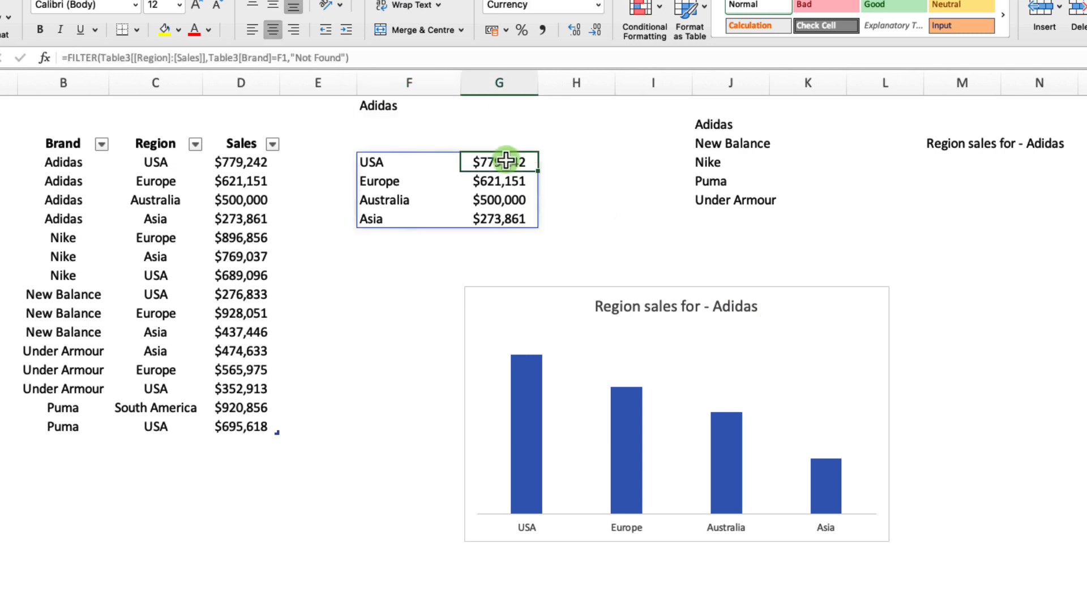
click(395, 162)
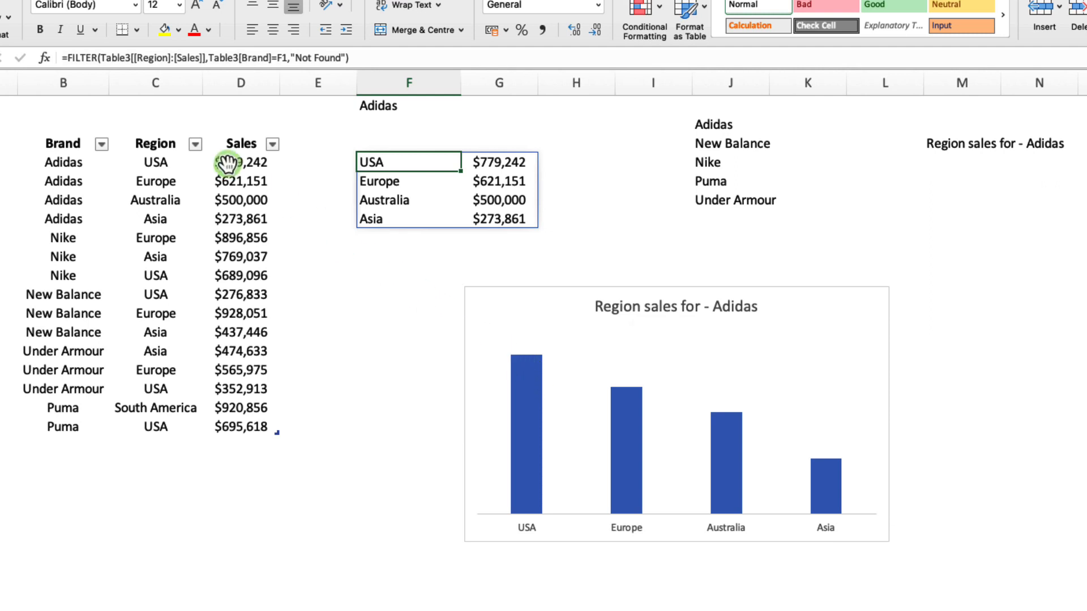
click(68, 57)
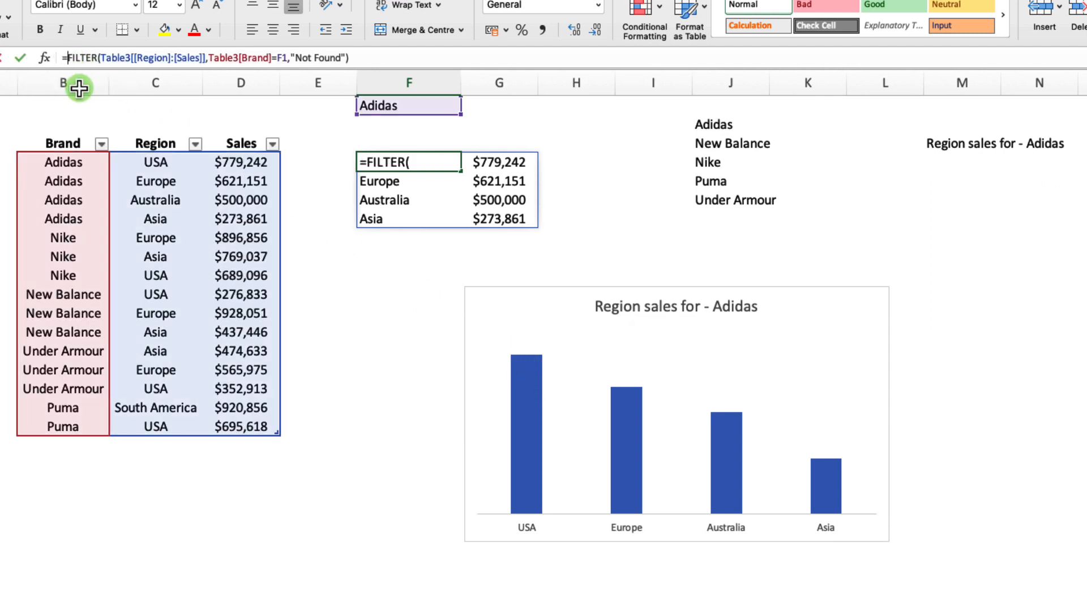
text(sort()
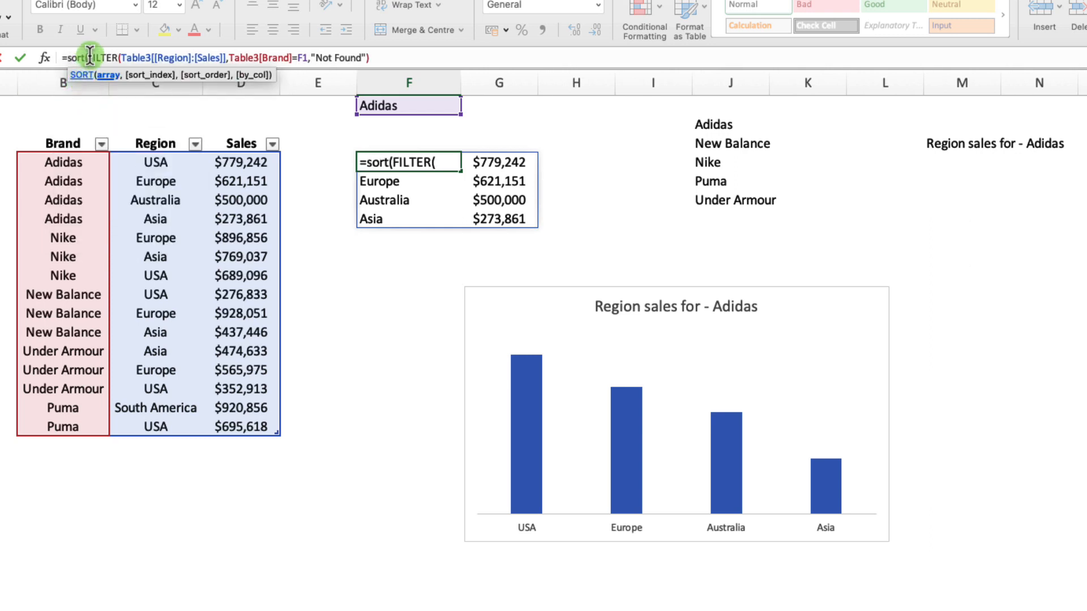
click(372, 58)
text(,)
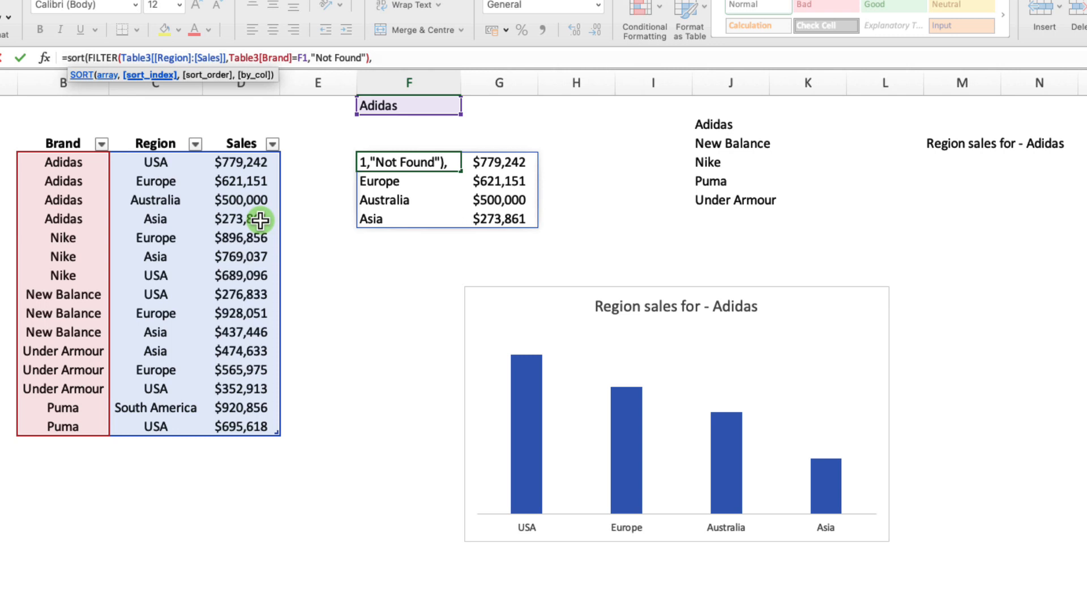
text(2,)
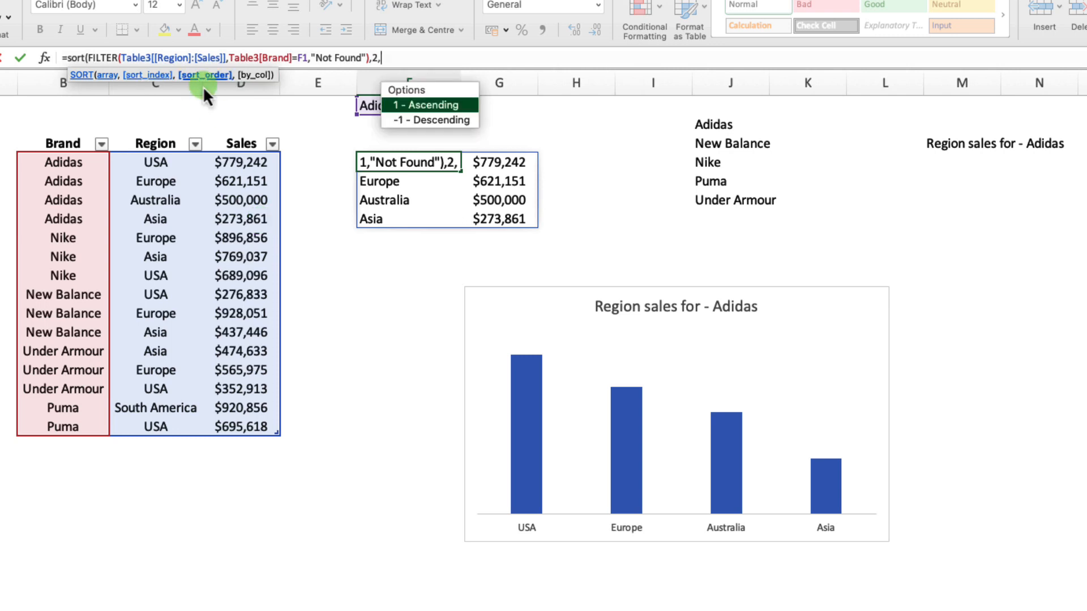
text(-)
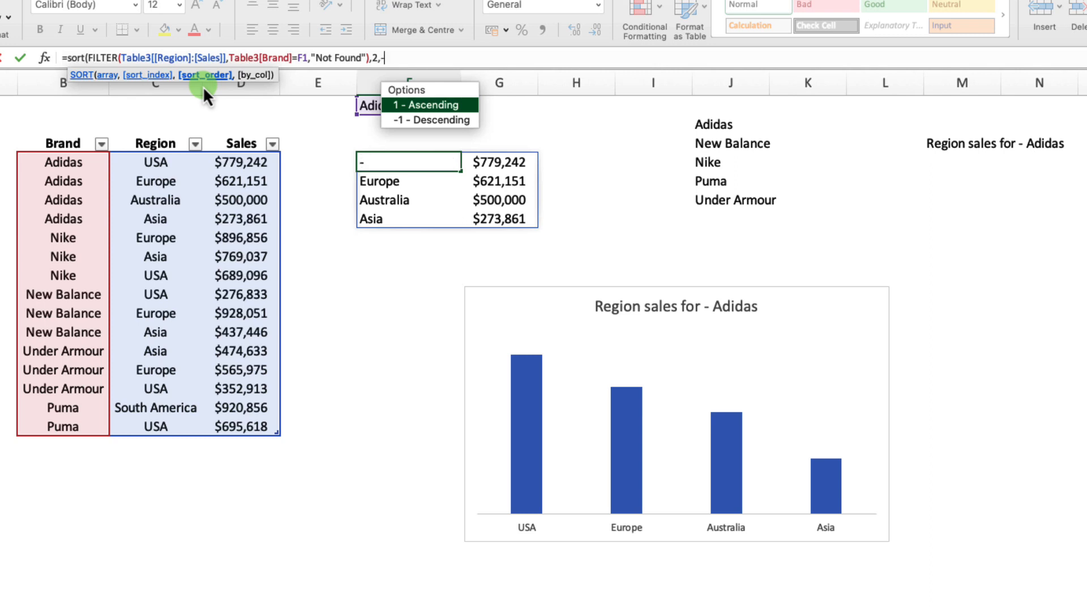
text(1))
key(Return)
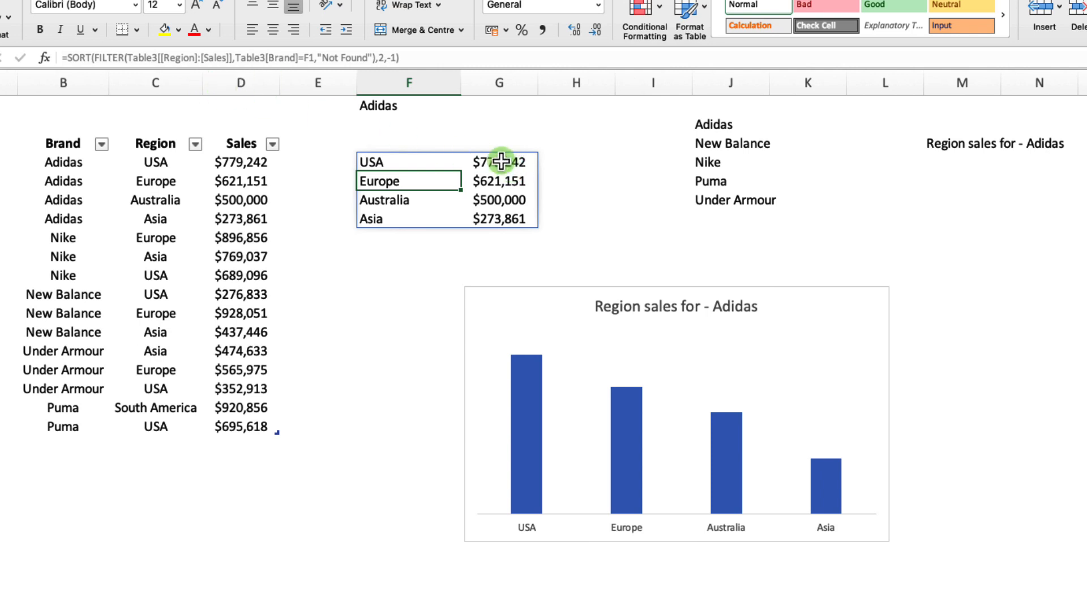
Choose Nike from the brand drop-down in F1 to test the sorted chart.
click(429, 105)
click(463, 107)
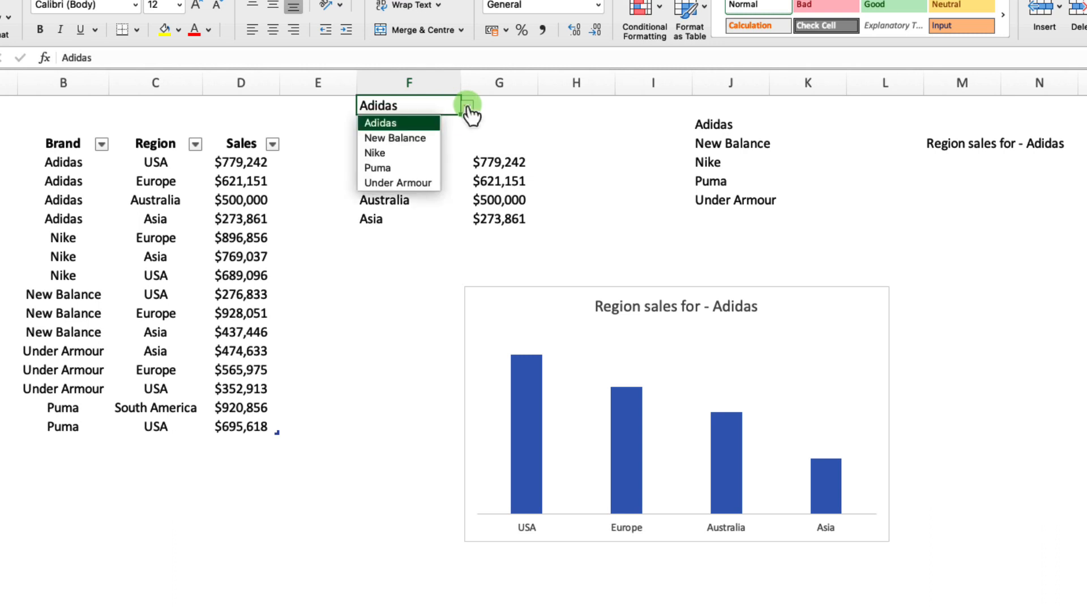
click(416, 154)
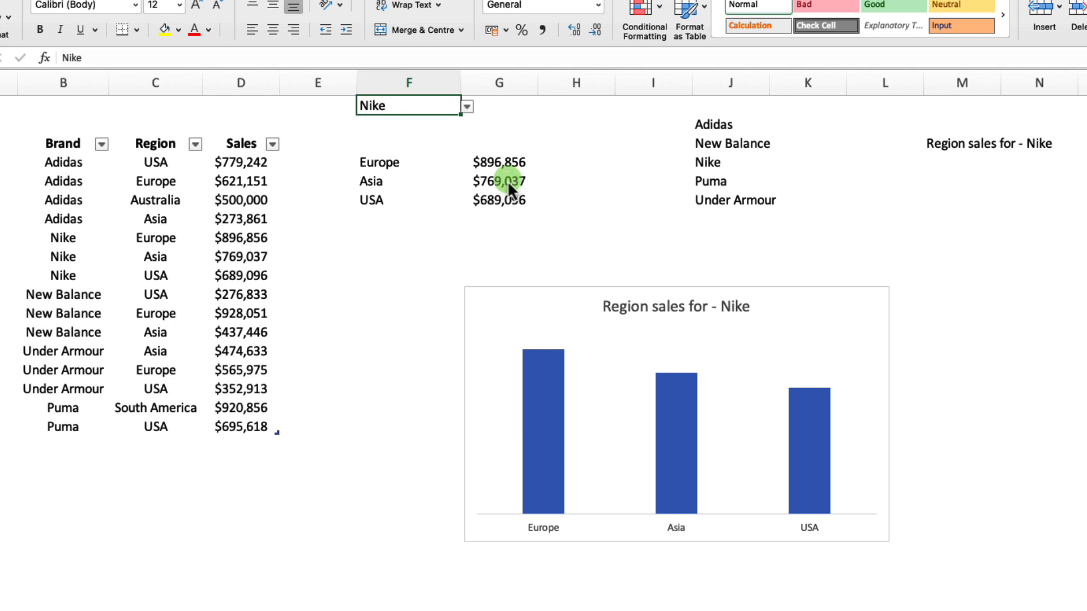
Add data labels to the chart's columns and set their label position to Inside End.
click(549, 484)
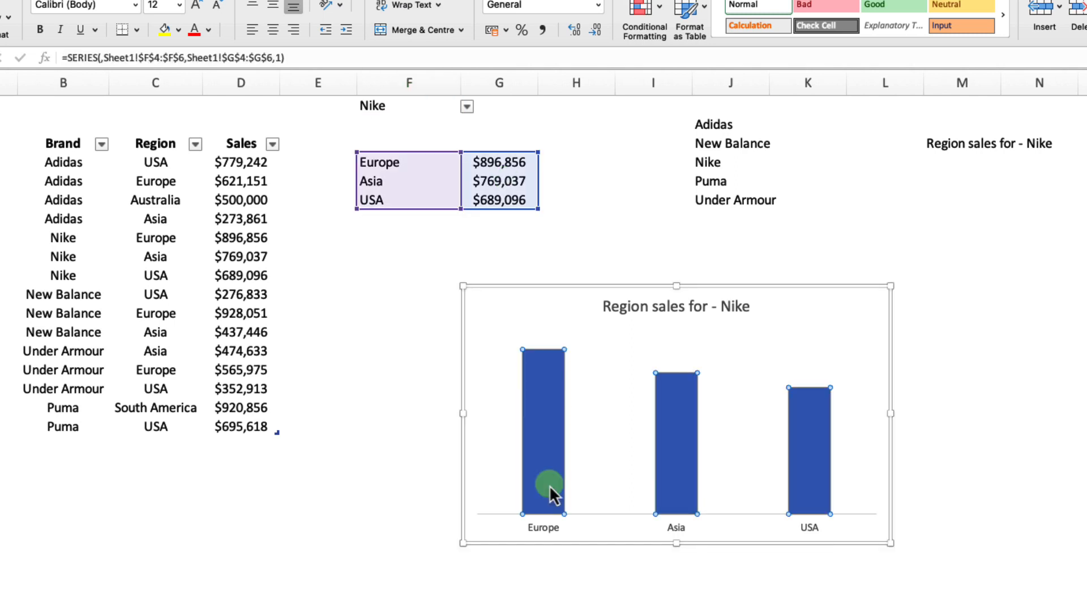
right_click(544, 440)
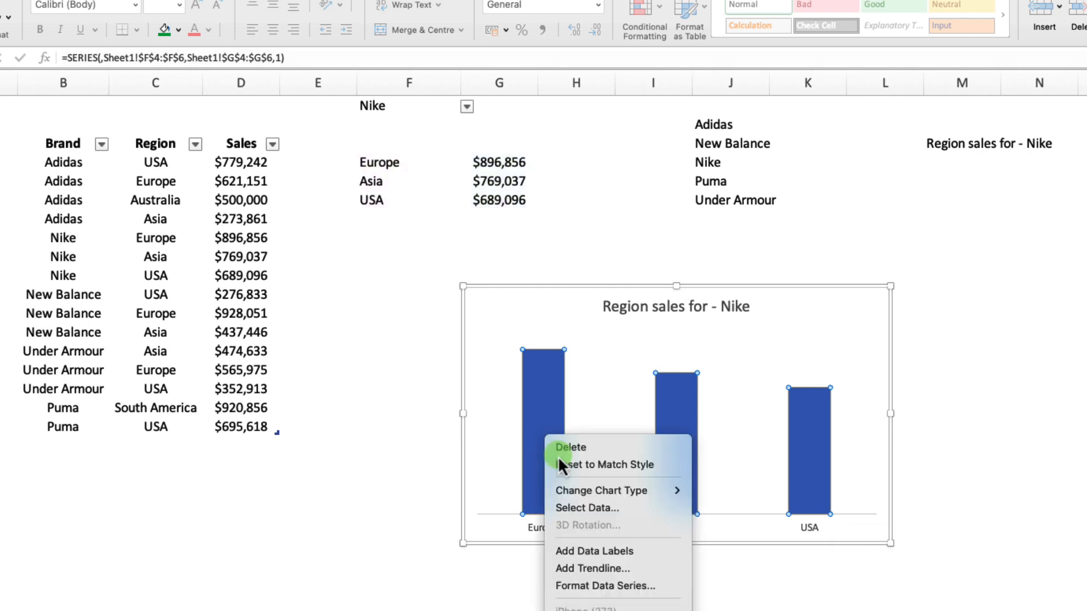
click(598, 552)
click(541, 338)
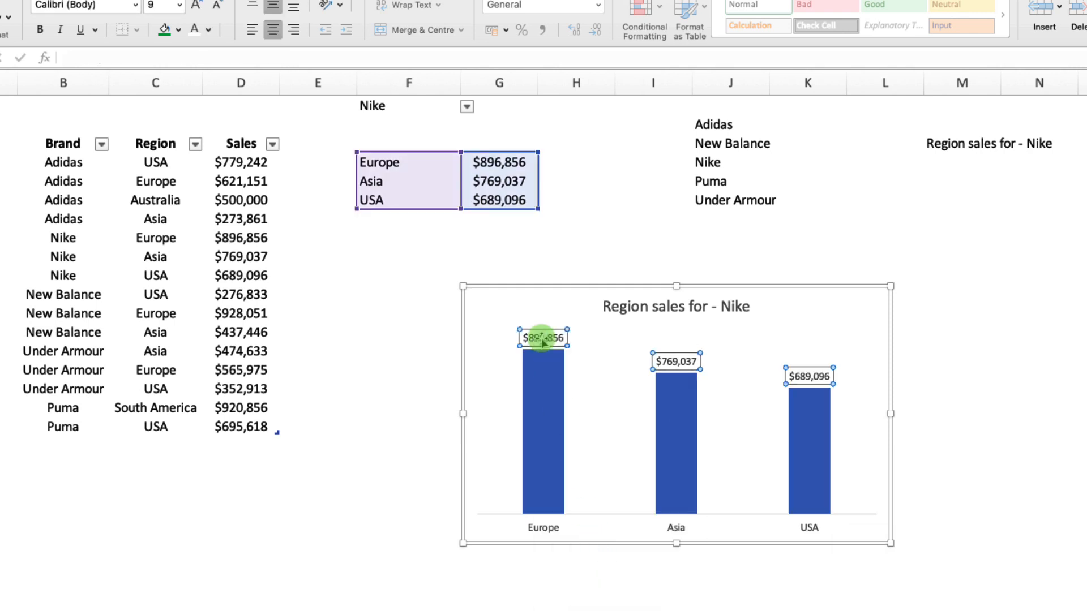
right_click(541, 338)
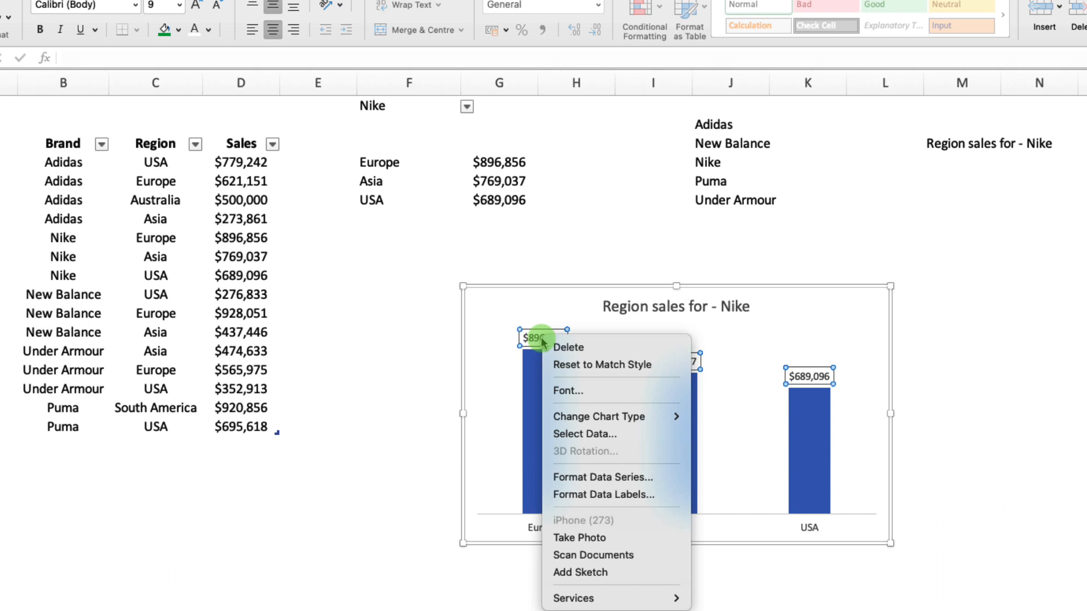
click(589, 495)
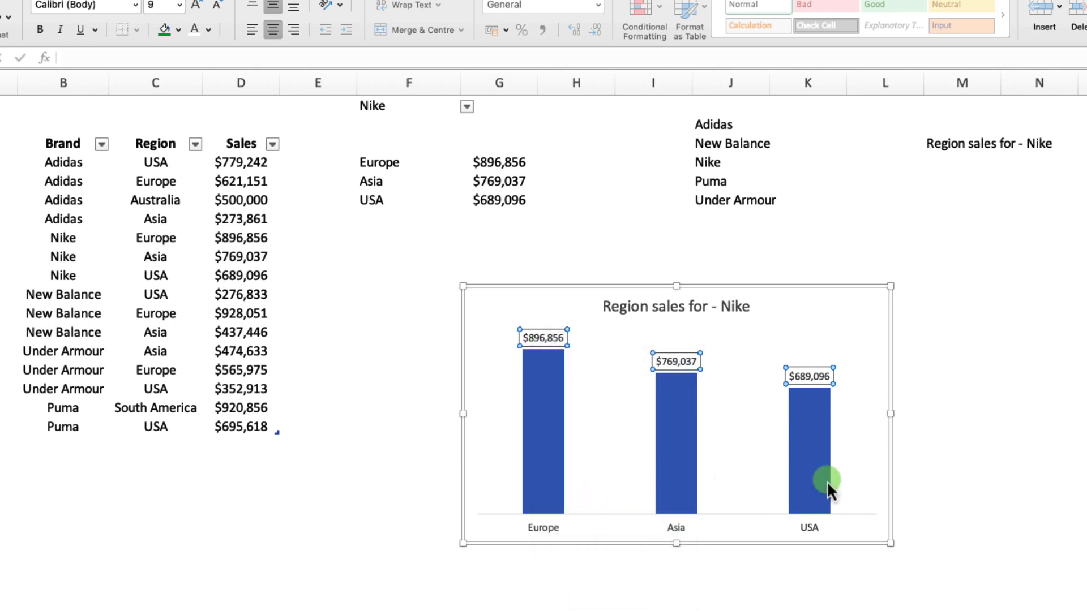
click(909, 278)
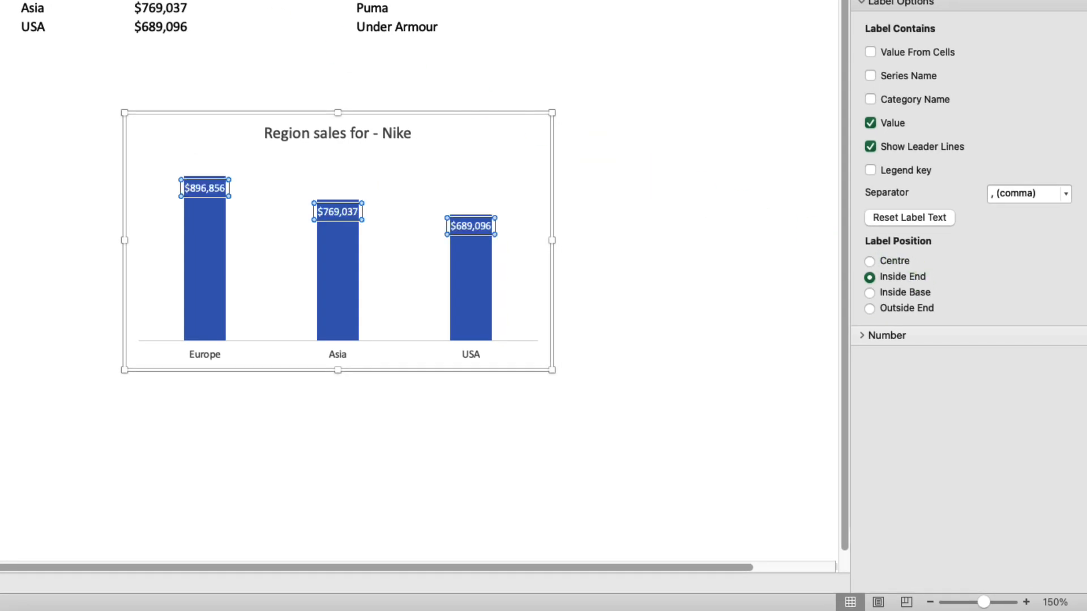
Set the data labels' number format category to Number.
click(865, 338)
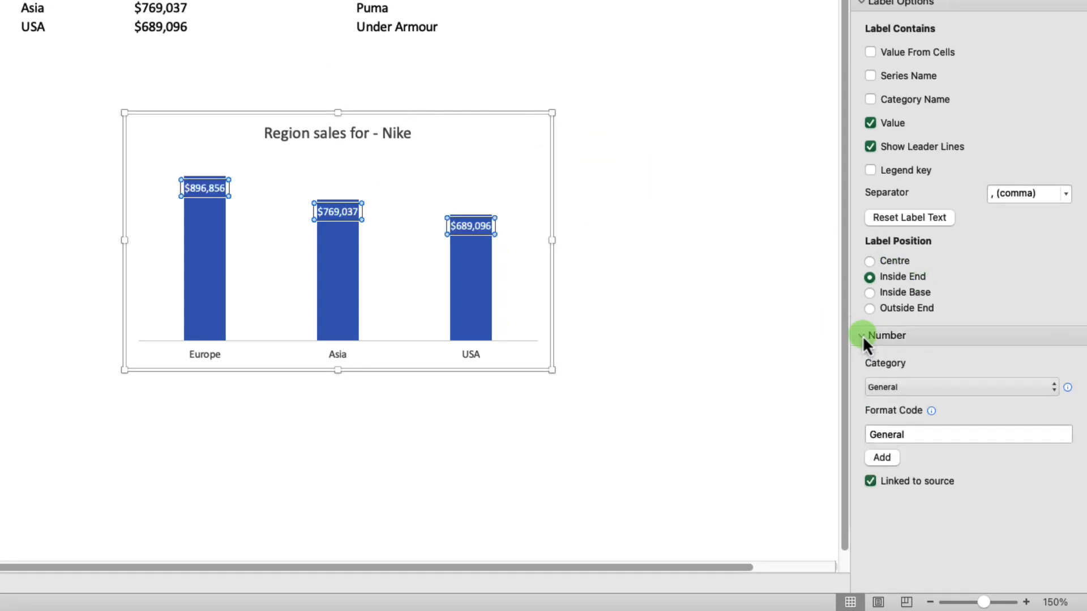
click(1052, 387)
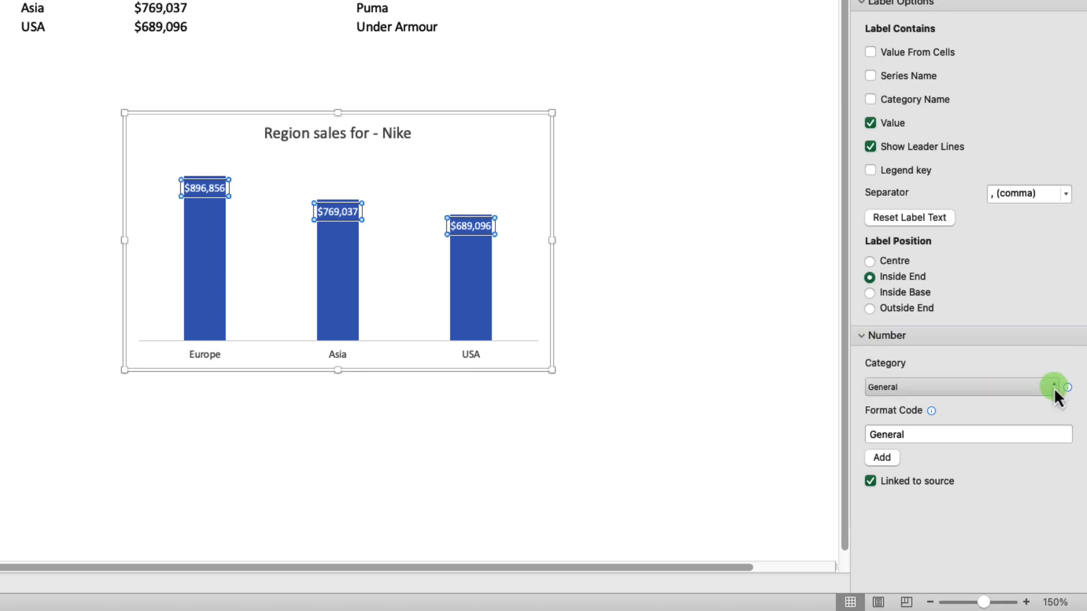
click(1053, 387)
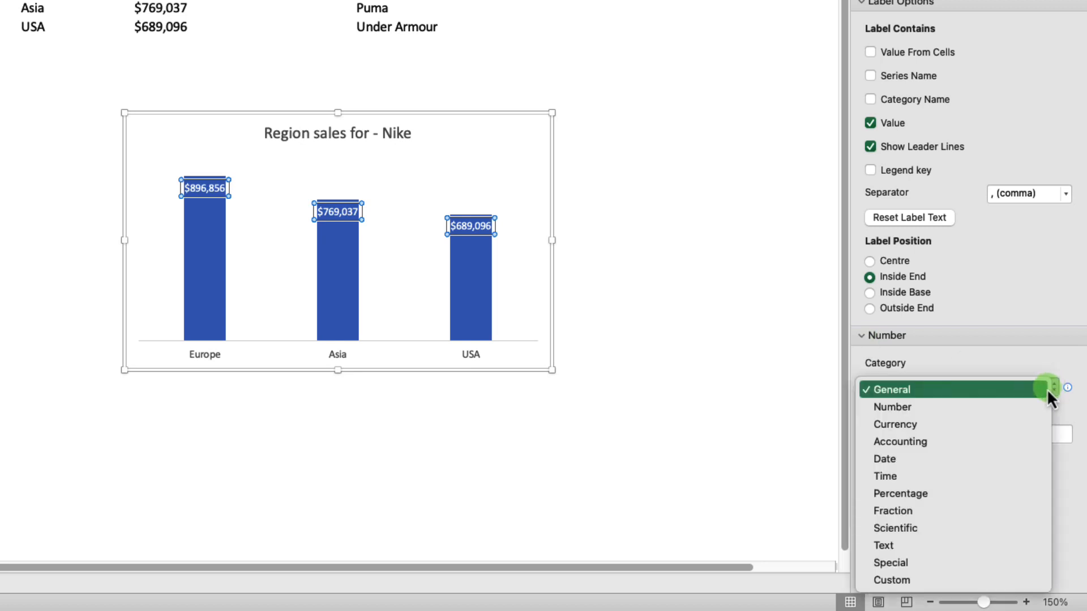
click(941, 408)
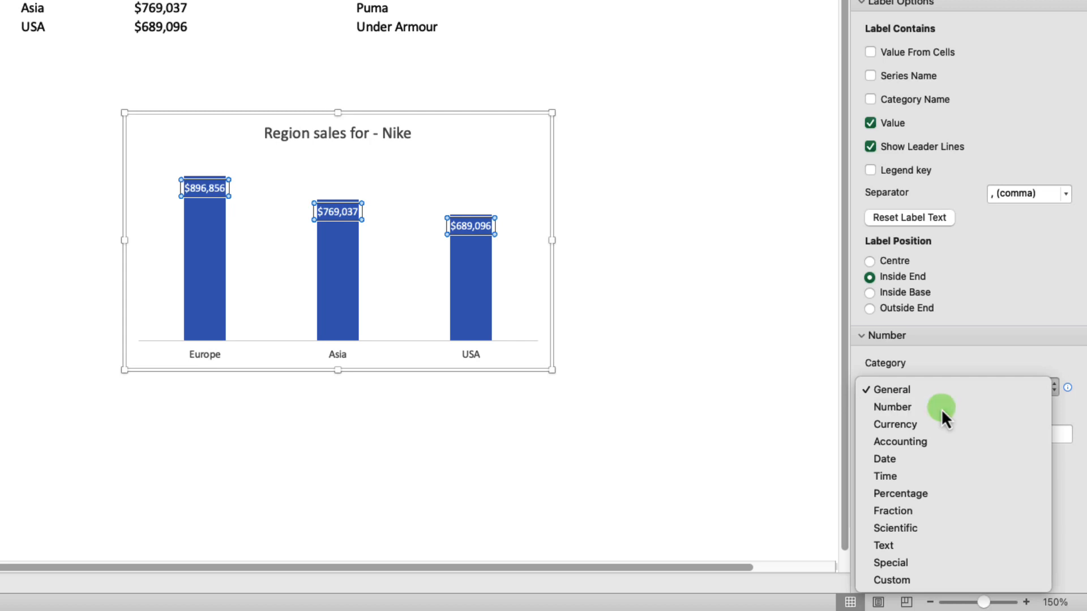
Apply the custom format code $#,##0,"k" to the chart's data labels so sales show in thousands of dollars, and deselect the chart.
scroll(962, 498, down, 2)
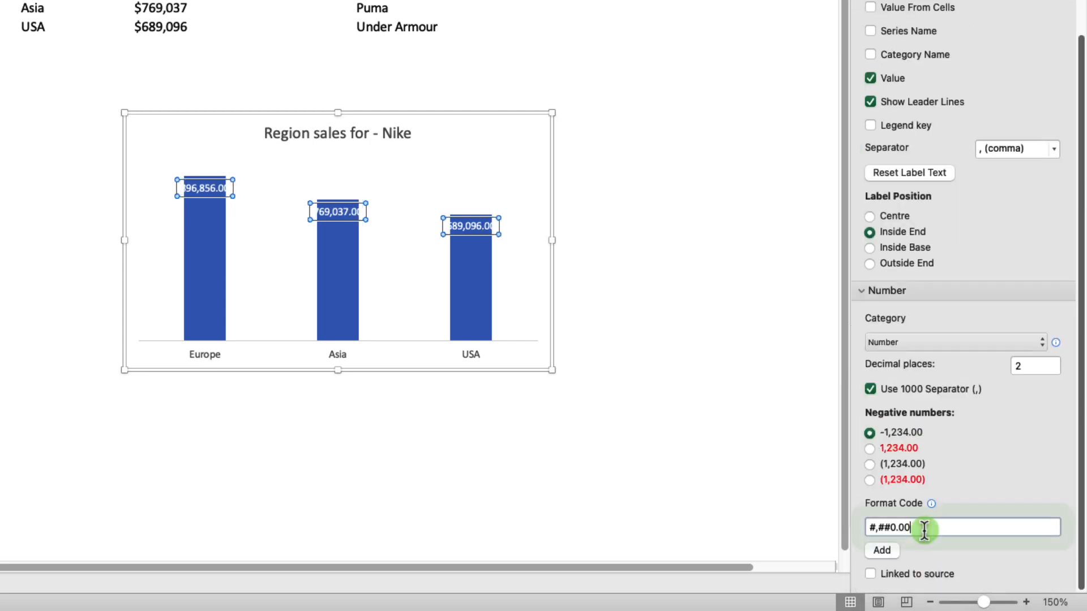
click(924, 528)
key(BackSpace)
key(BackSpace)
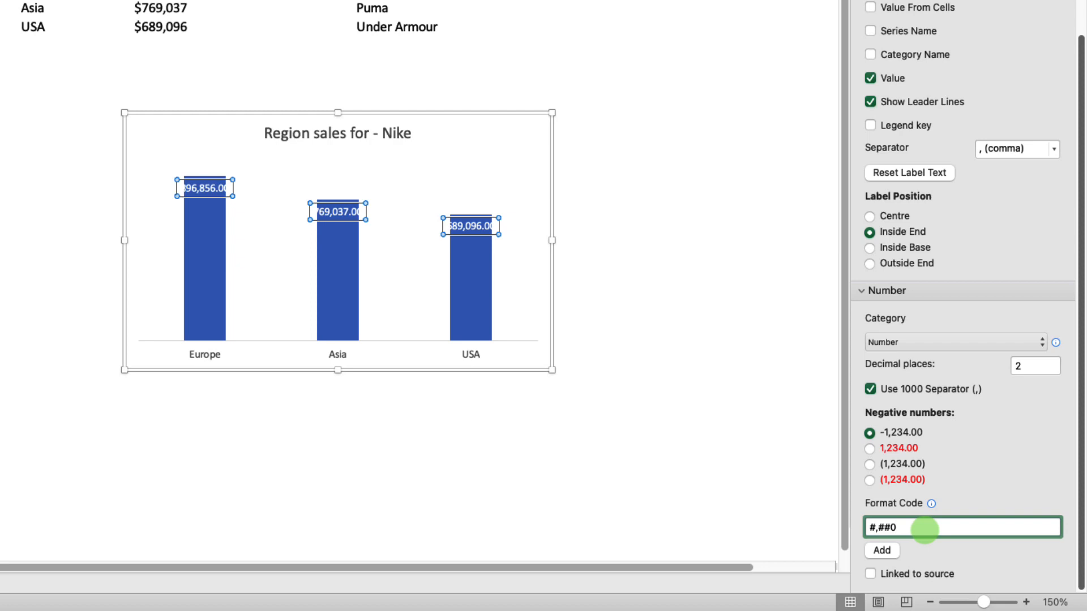
text(,)
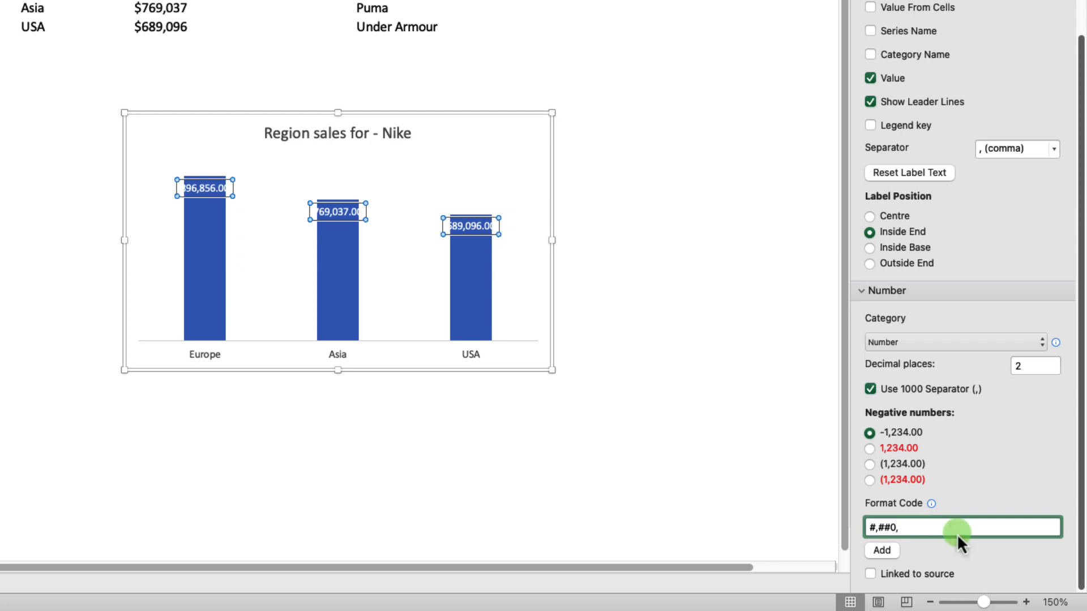
click(883, 553)
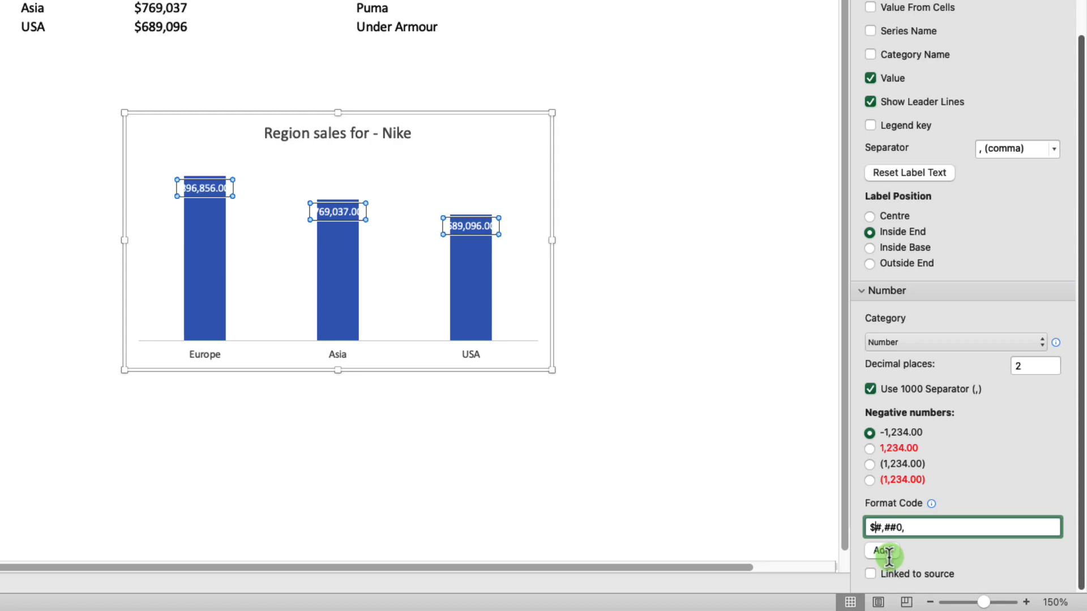
click(929, 529)
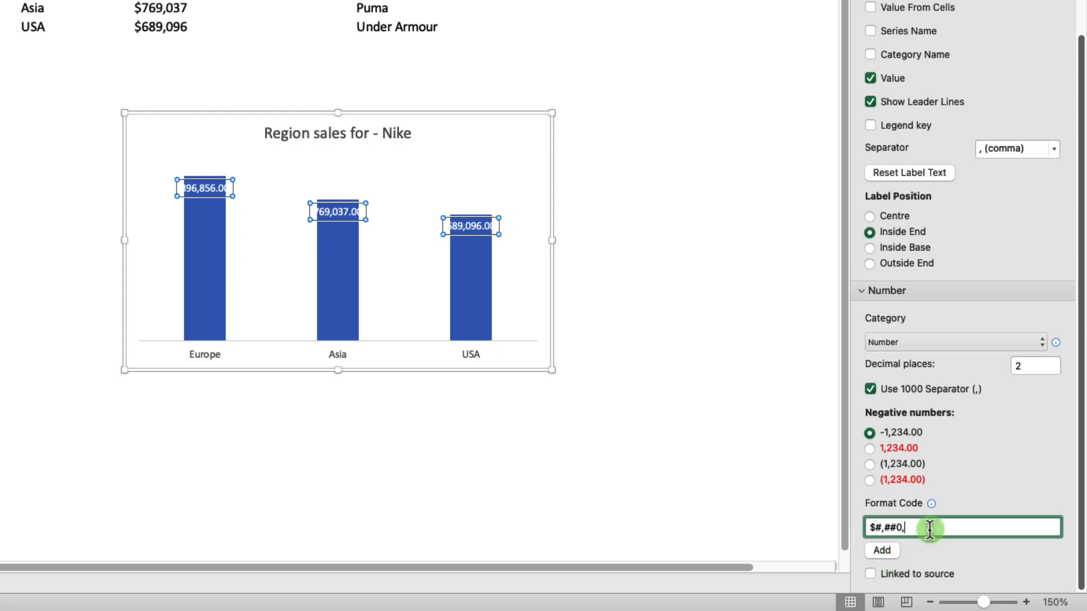
text("k")
click(882, 551)
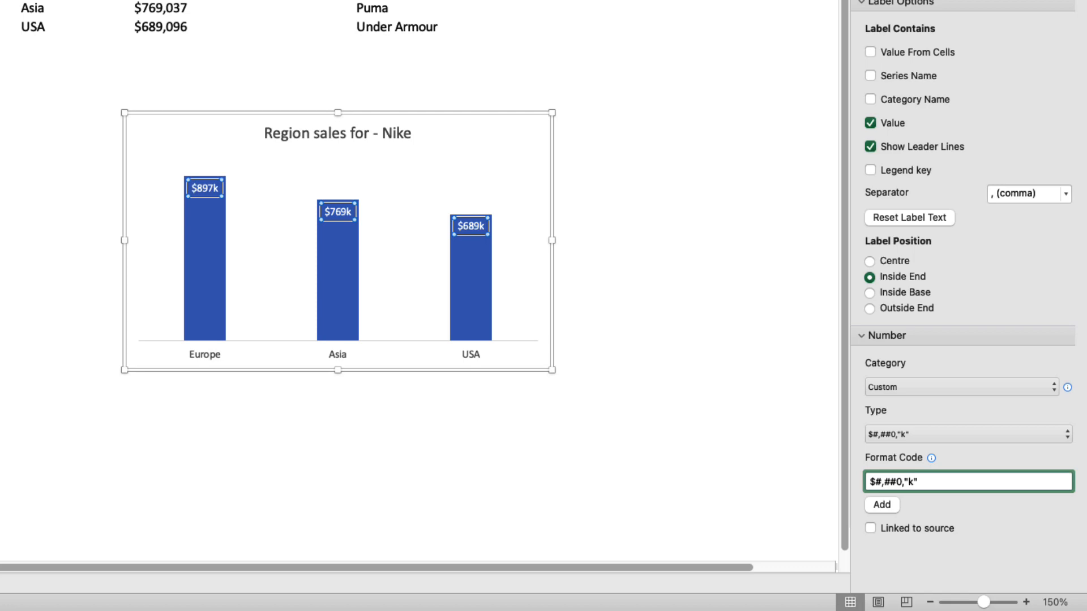
click(6, 108)
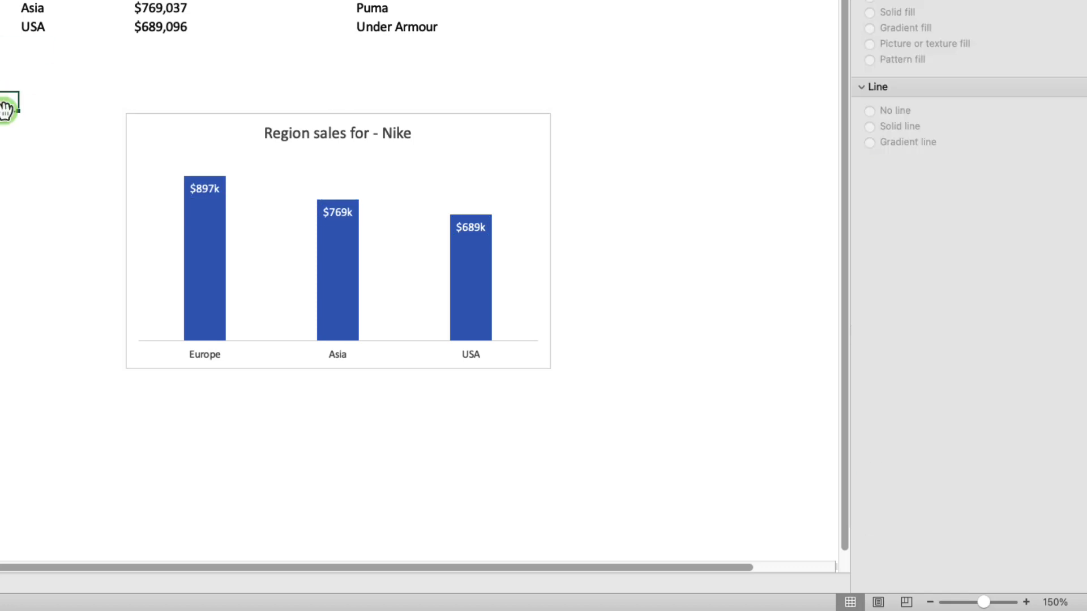